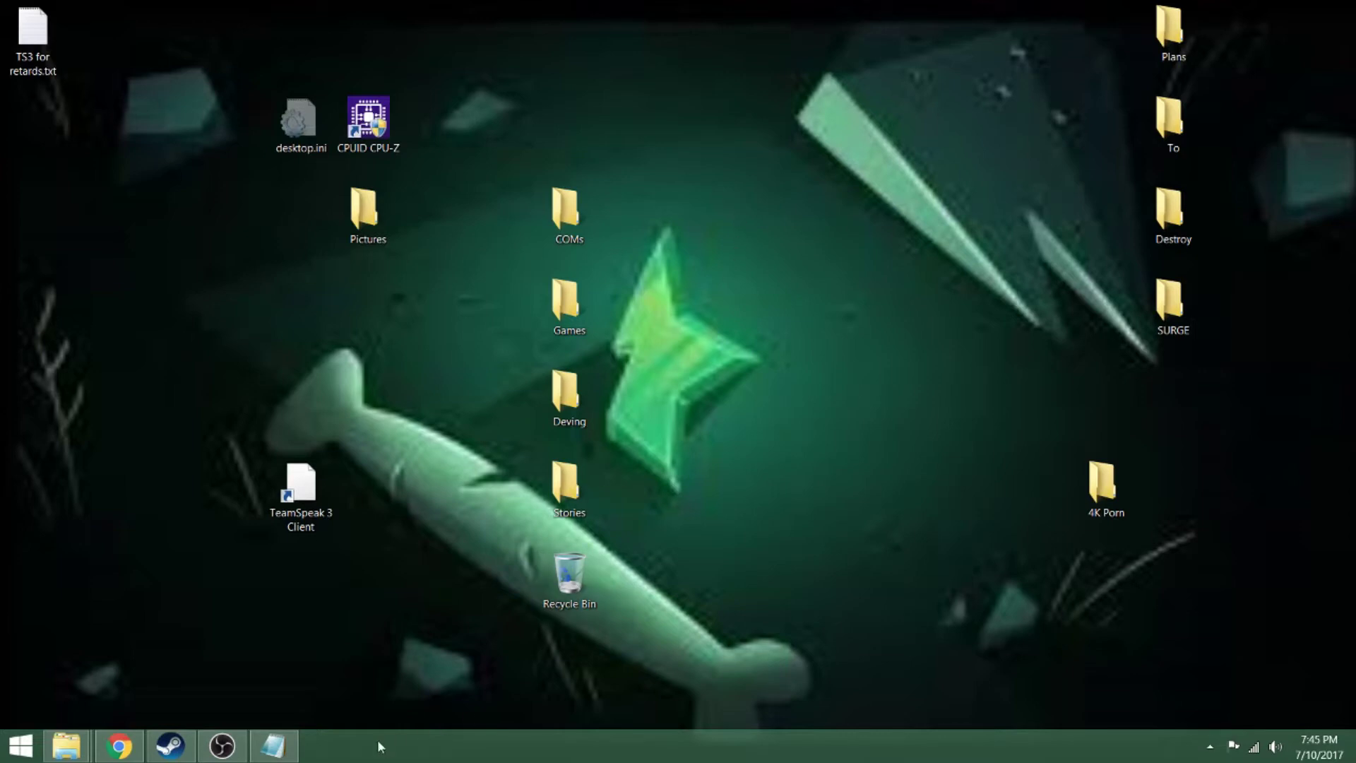
Bring up the TS3 notes file in Notepad from the taskbar, showing the Arcon.ts3.cloud address
{"action": "left_click", "coordinate": [277, 745]}
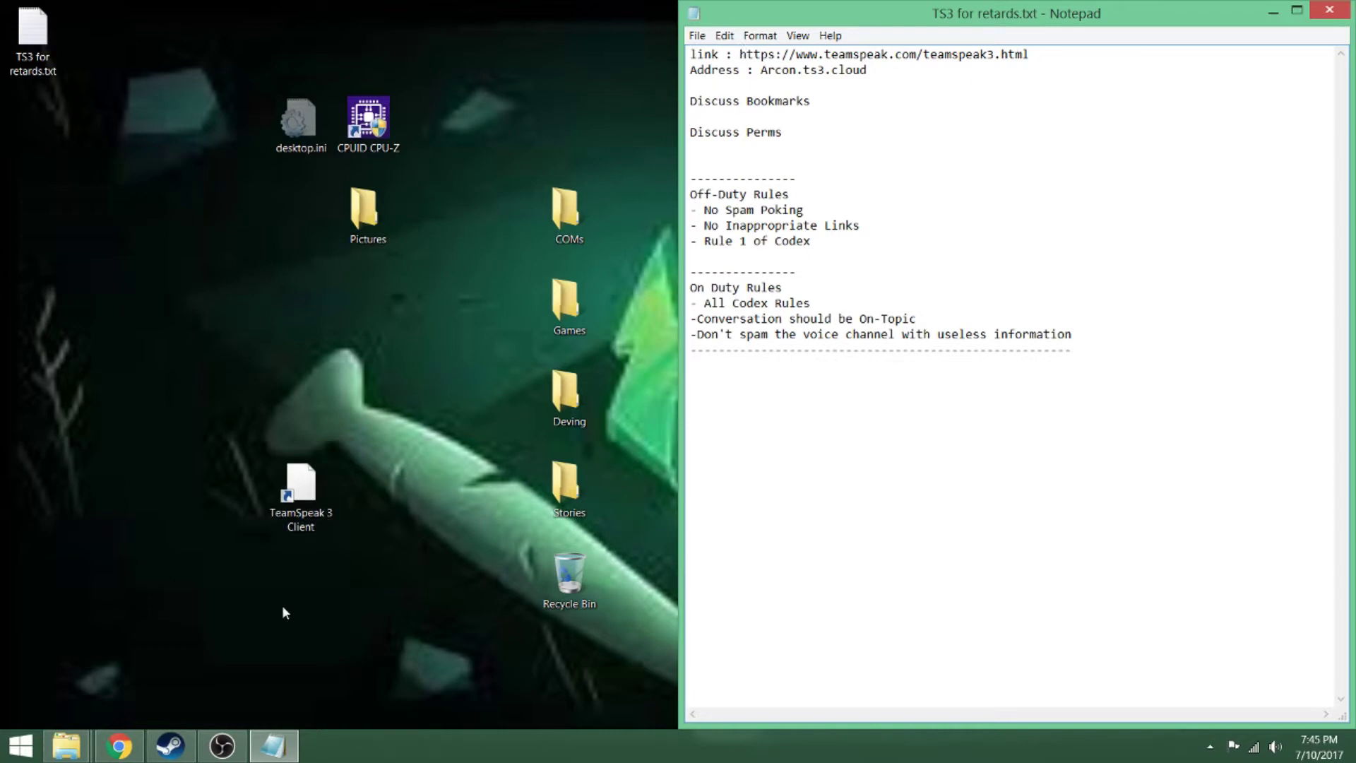
{"action": "left_click", "coordinate": [118, 745]}
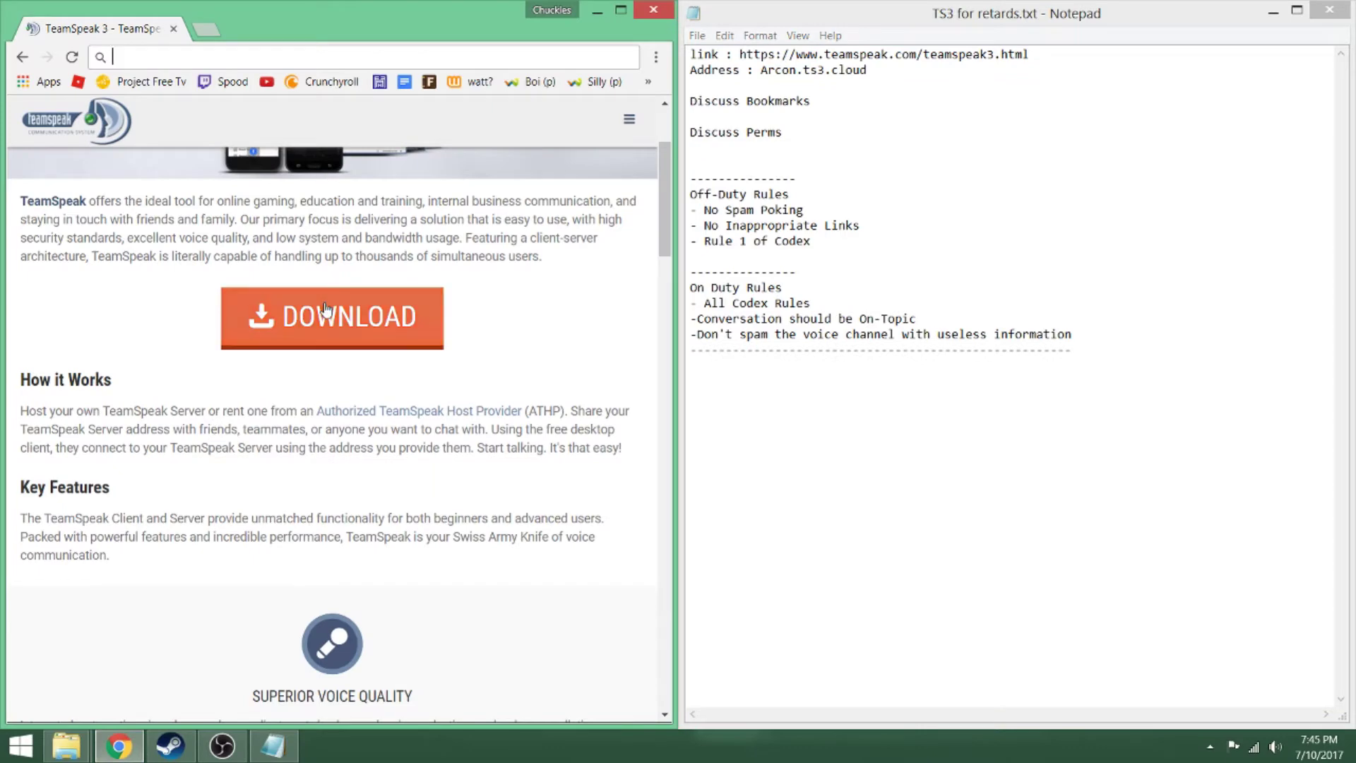
{"action": "scroll", "coordinate": [195, 327], "scroll_direction": "up", "scroll_amount": 2}
{"action": "scroll", "coordinate": [91, 370], "scroll_direction": "down", "scroll_amount": 1}
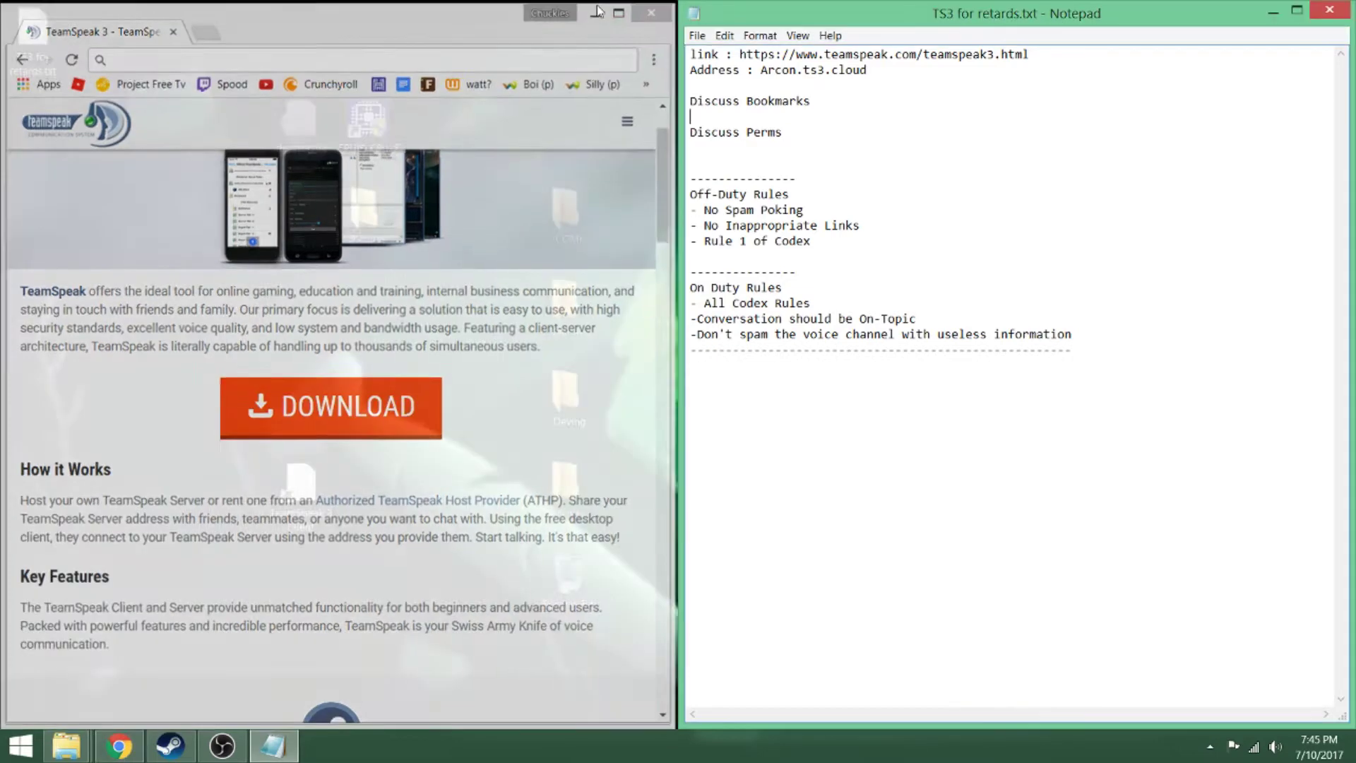
Minimize Chrome and launch the TeamSpeak 3 Client from its desktop shortcut
{"action": "left_click", "coordinate": [597, 10]}
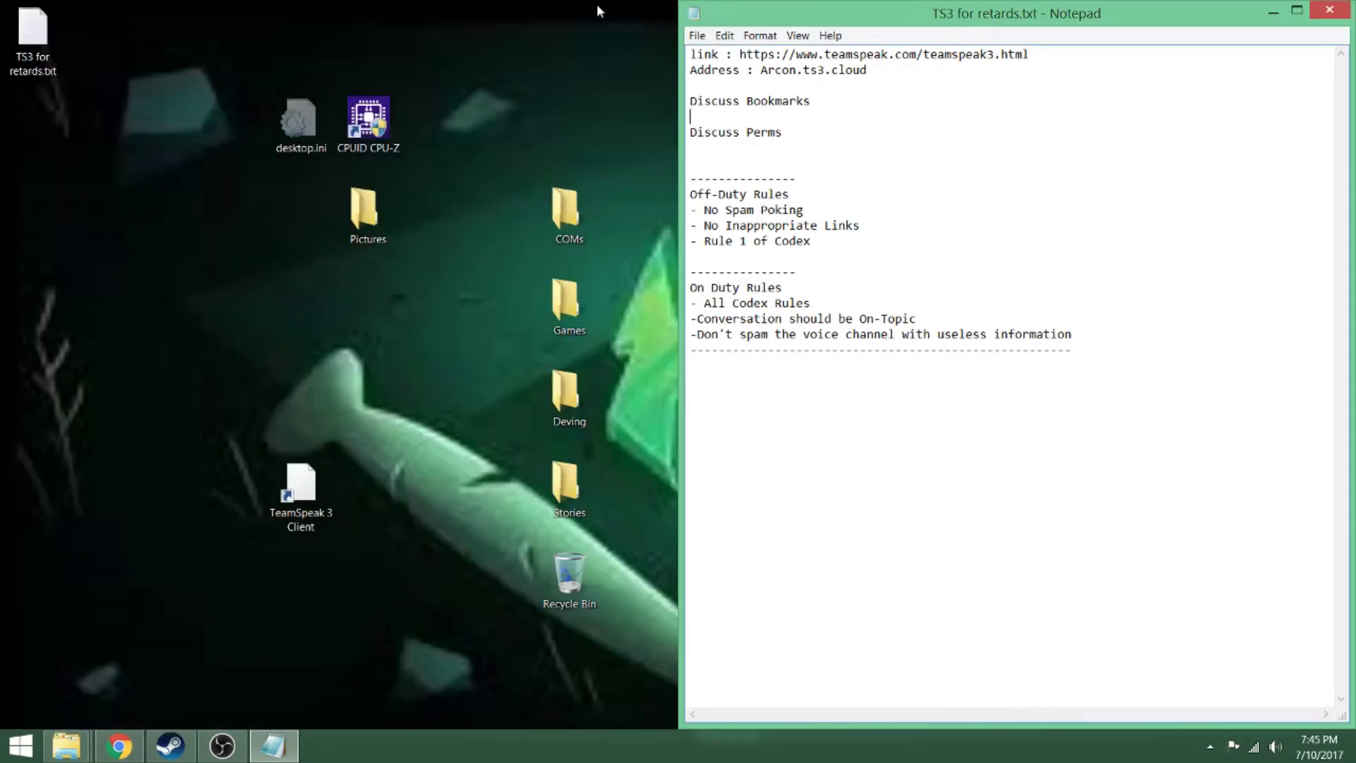
{"action": "left_click", "coordinate": [291, 502]}
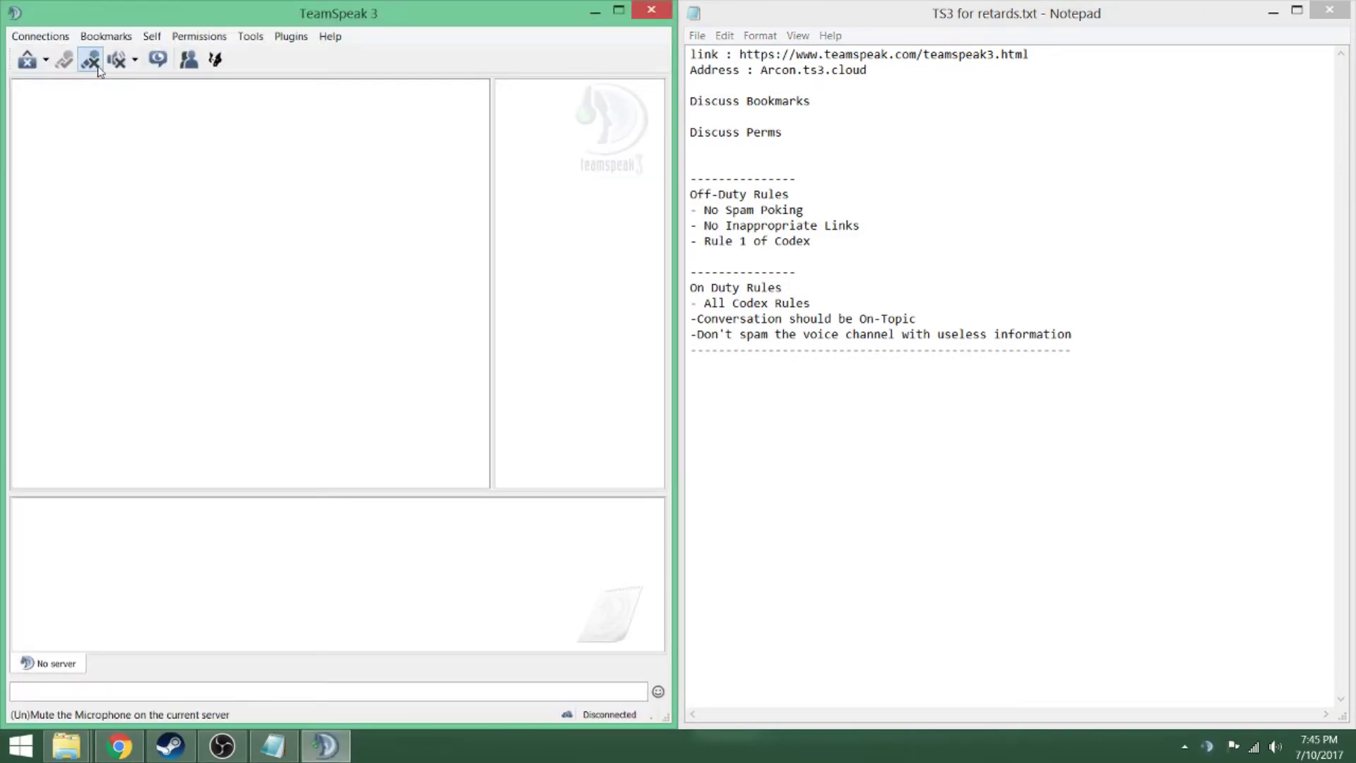
Connect to server Arcon.ts3.cloud with nickname profGRob, checking the address against the notes
{"action": "left_click", "coordinate": [57, 41]}
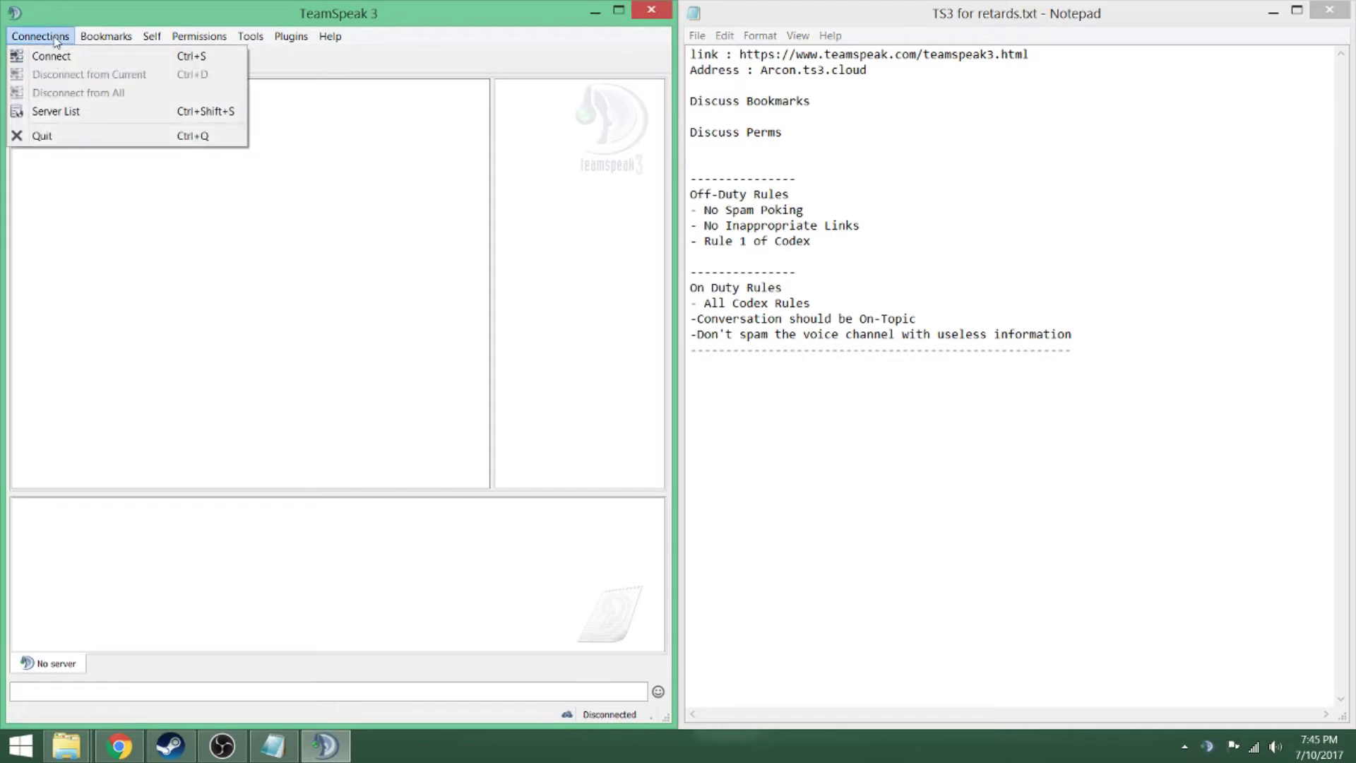
{"action": "left_click", "coordinate": [57, 56]}
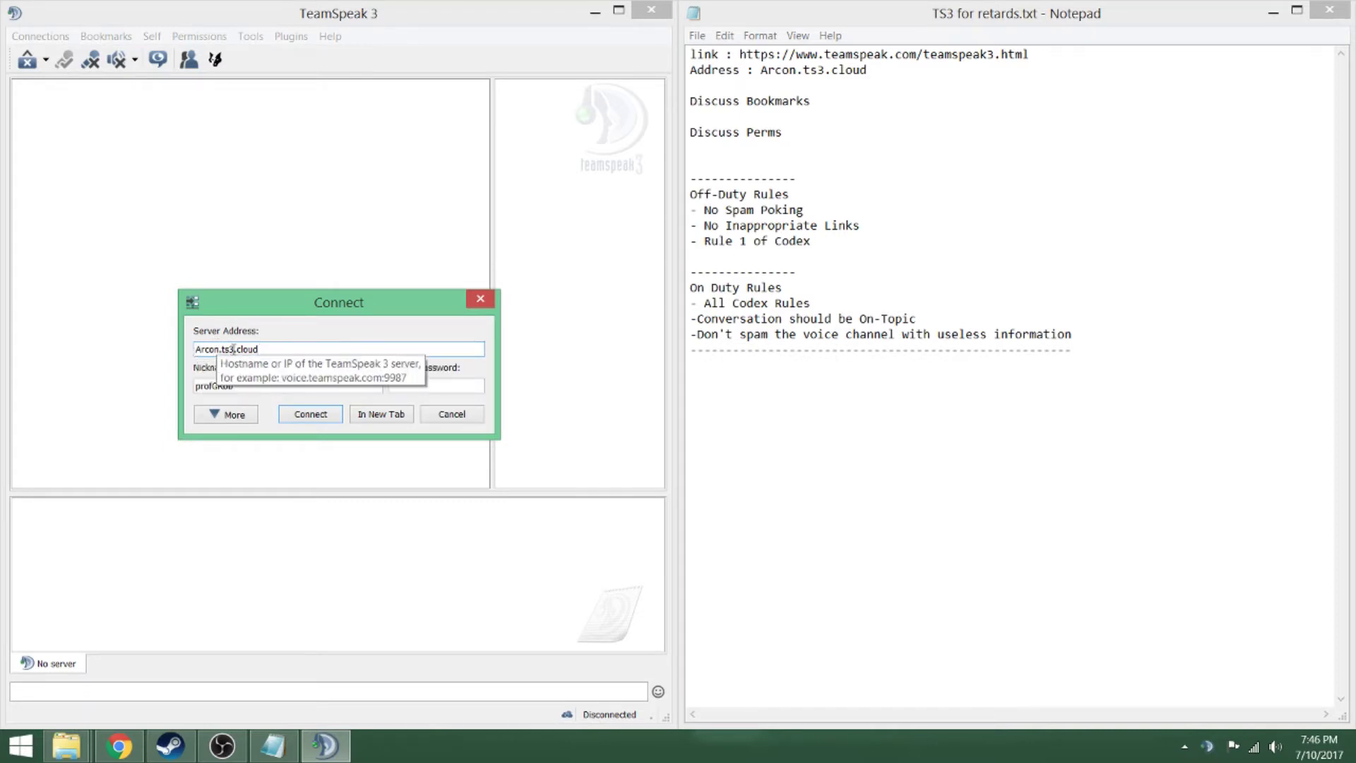
{"action": "left_click", "coordinate": [786, 71]}
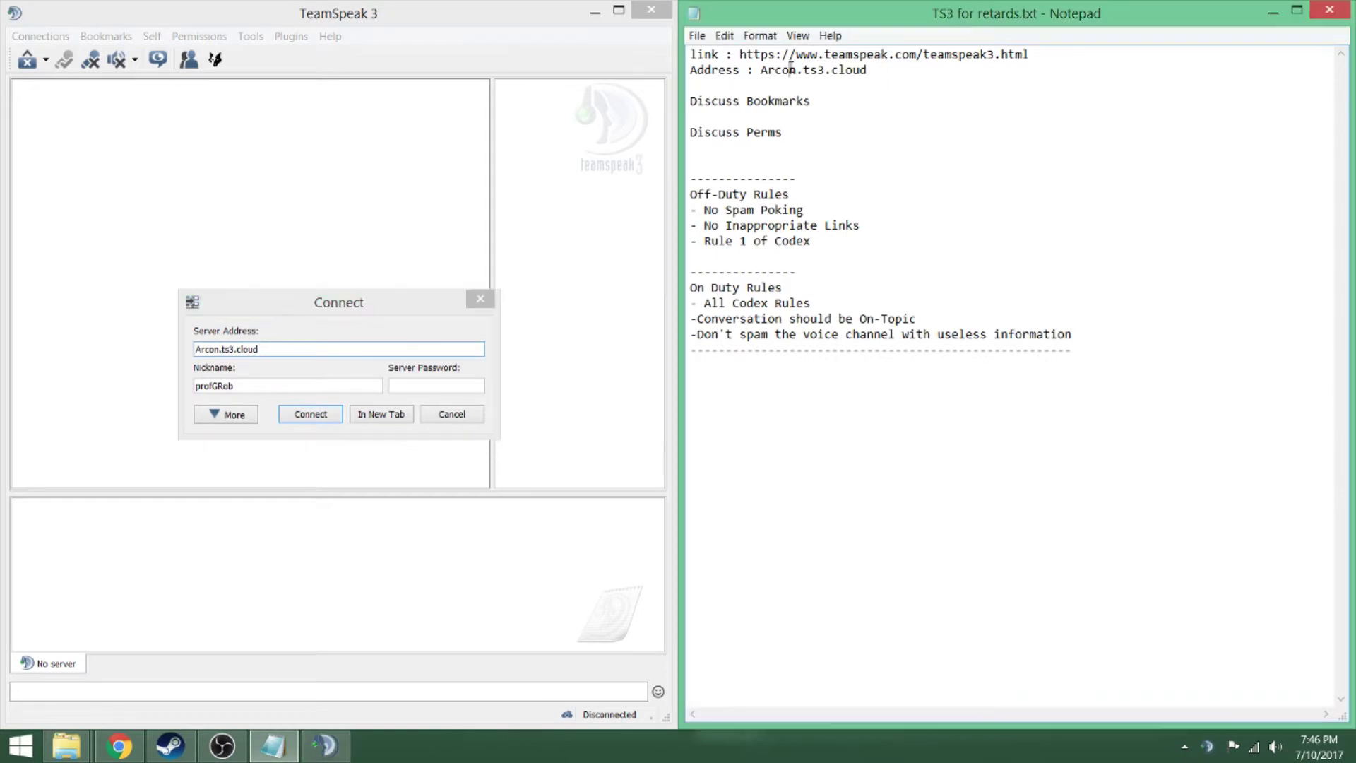
{"action": "left_click", "coordinate": [240, 384]}
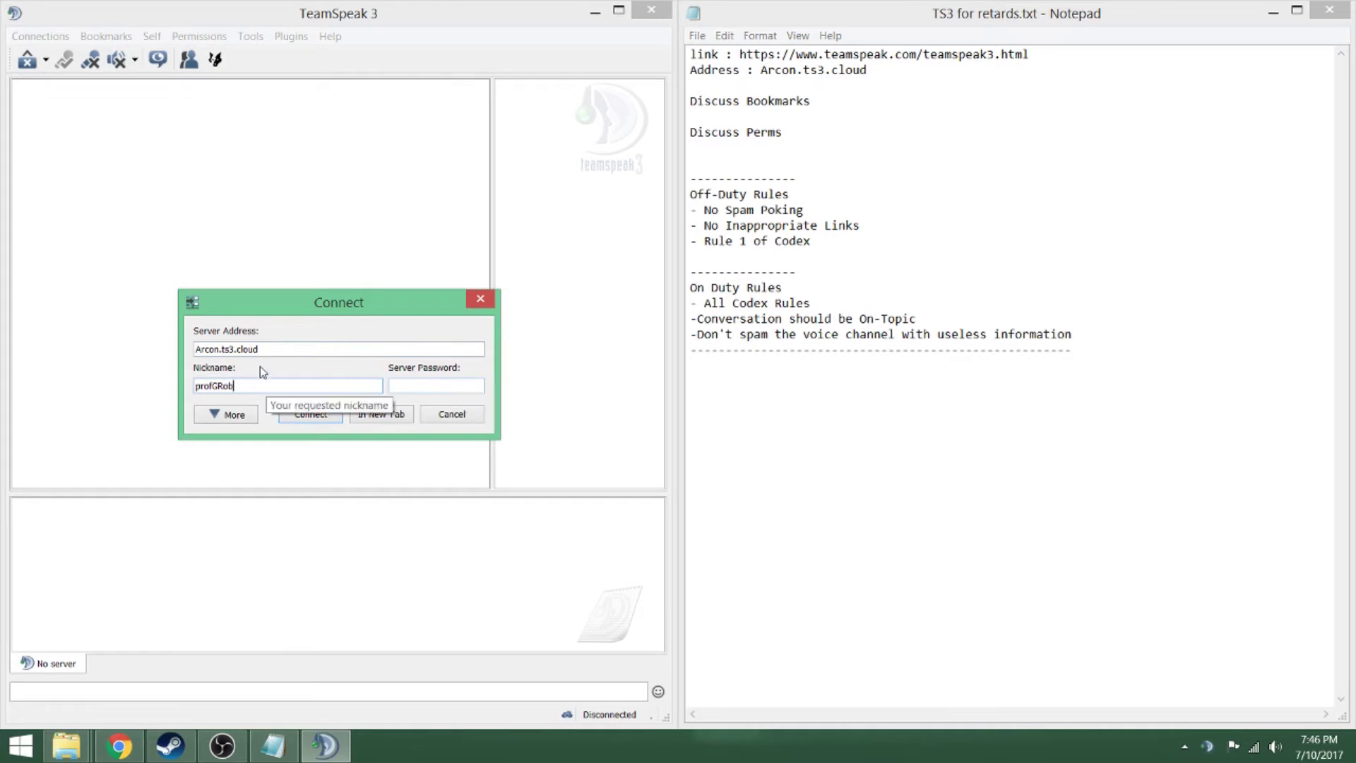
{"action": "left_click", "coordinate": [303, 415]}
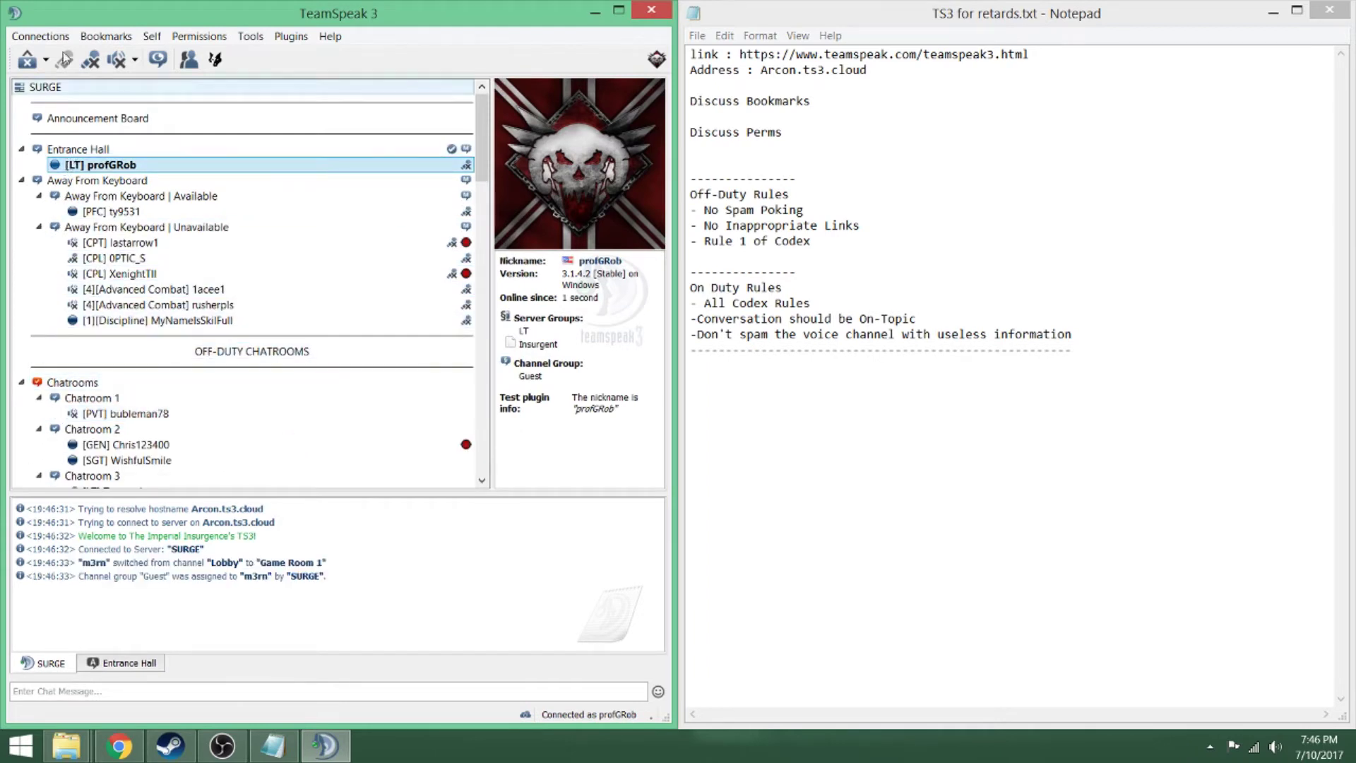
{"action": "left_click", "coordinate": [113, 36]}
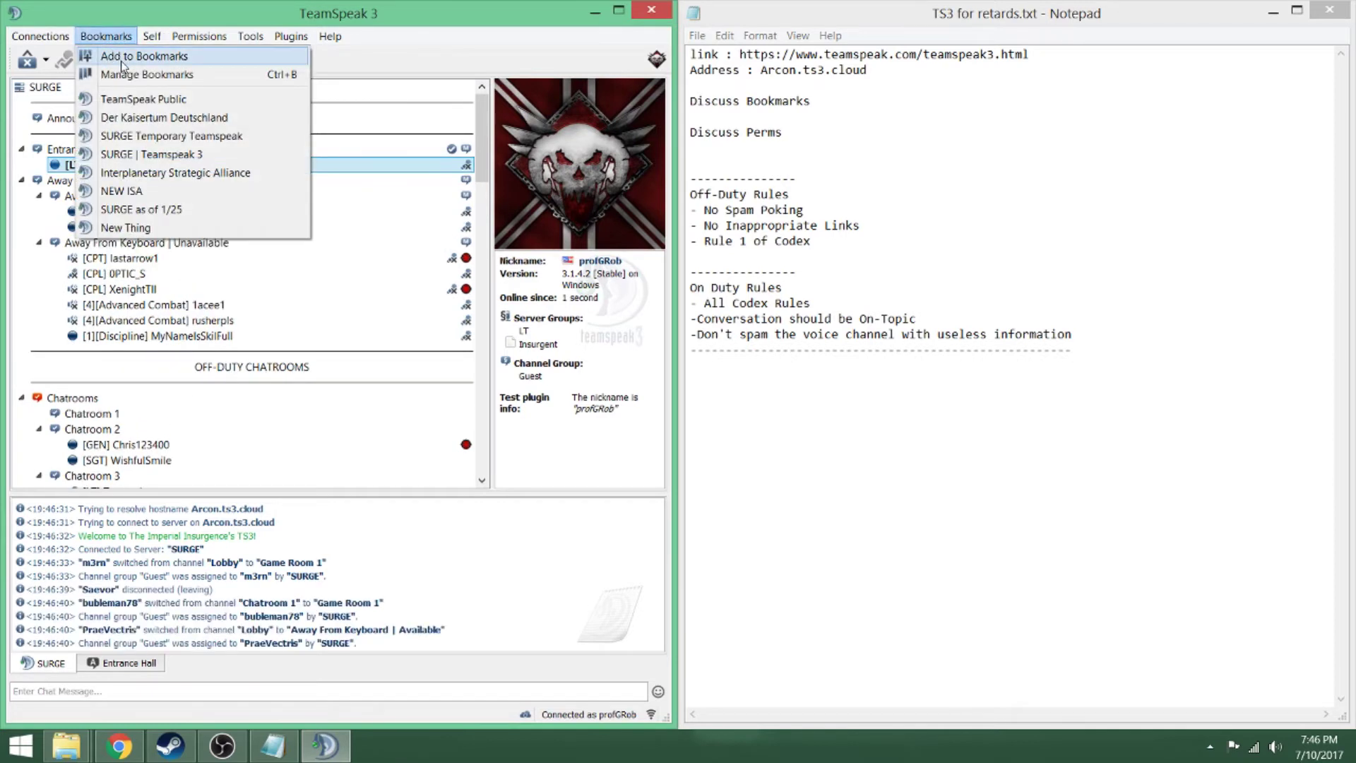
{"action": "left_click", "coordinate": [406, 166]}
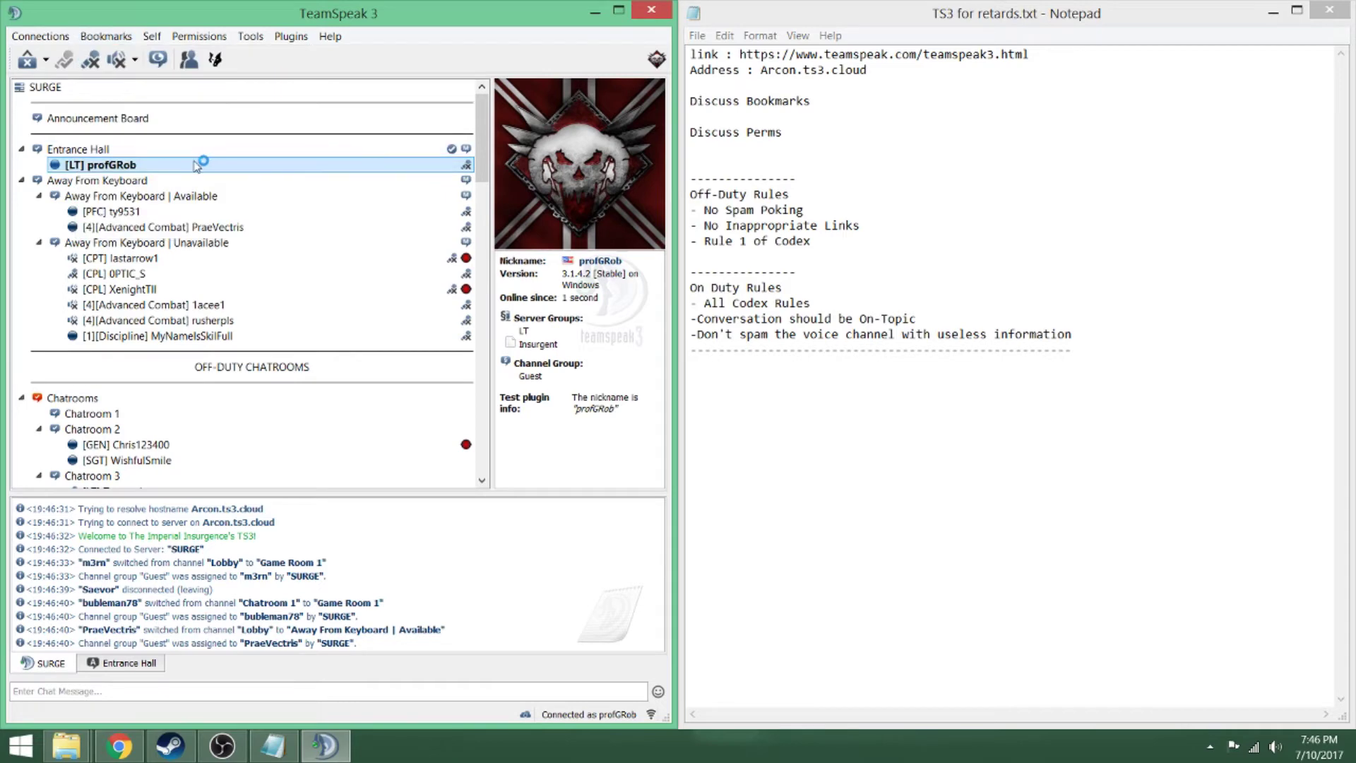
Scroll the SURGE channel tree down to the Off-Duty Chatrooms and Chatroom 2
{"action": "scroll", "coordinate": [106, 180], "scroll_direction": "down", "scroll_amount": 10}
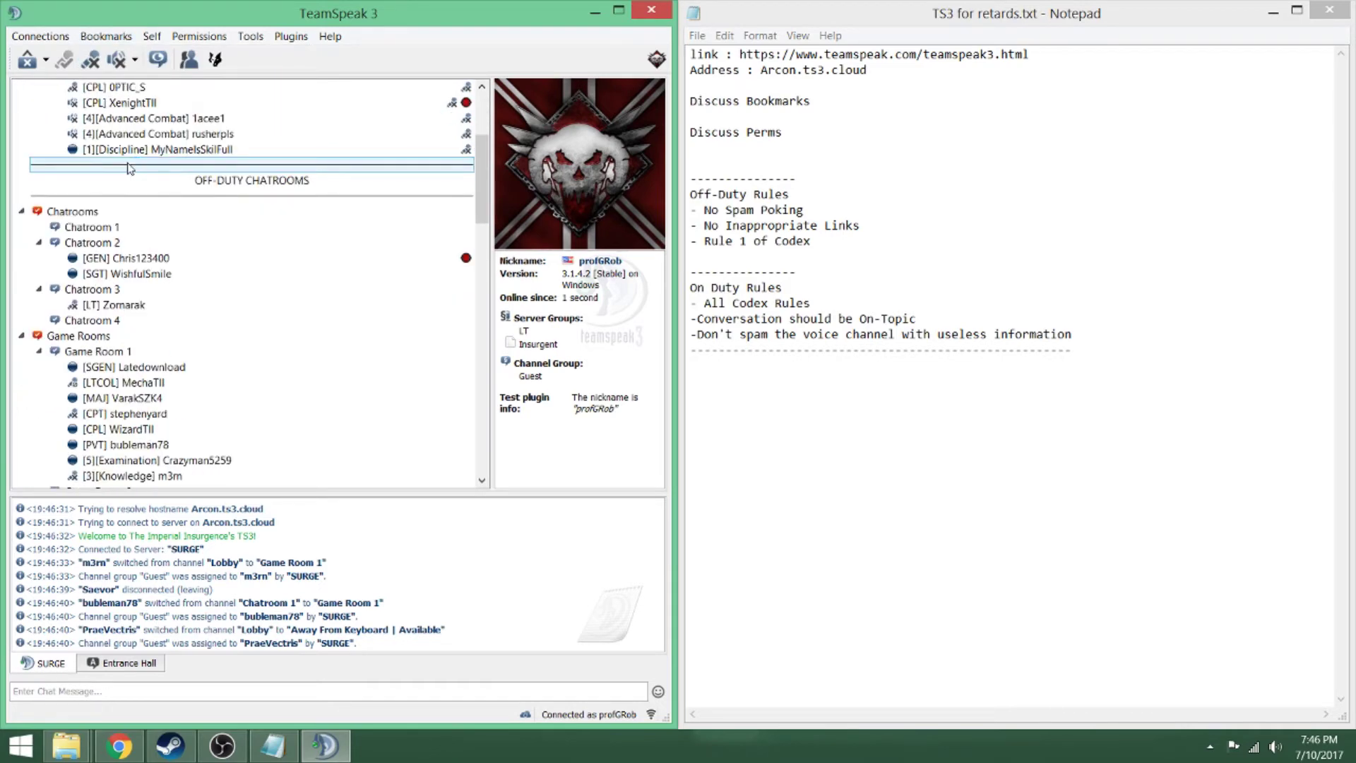
{"action": "scroll", "coordinate": [155, 297], "scroll_direction": "down", "scroll_amount": 7}
{"action": "scroll", "coordinate": [173, 335], "scroll_direction": "up", "scroll_amount": 15}
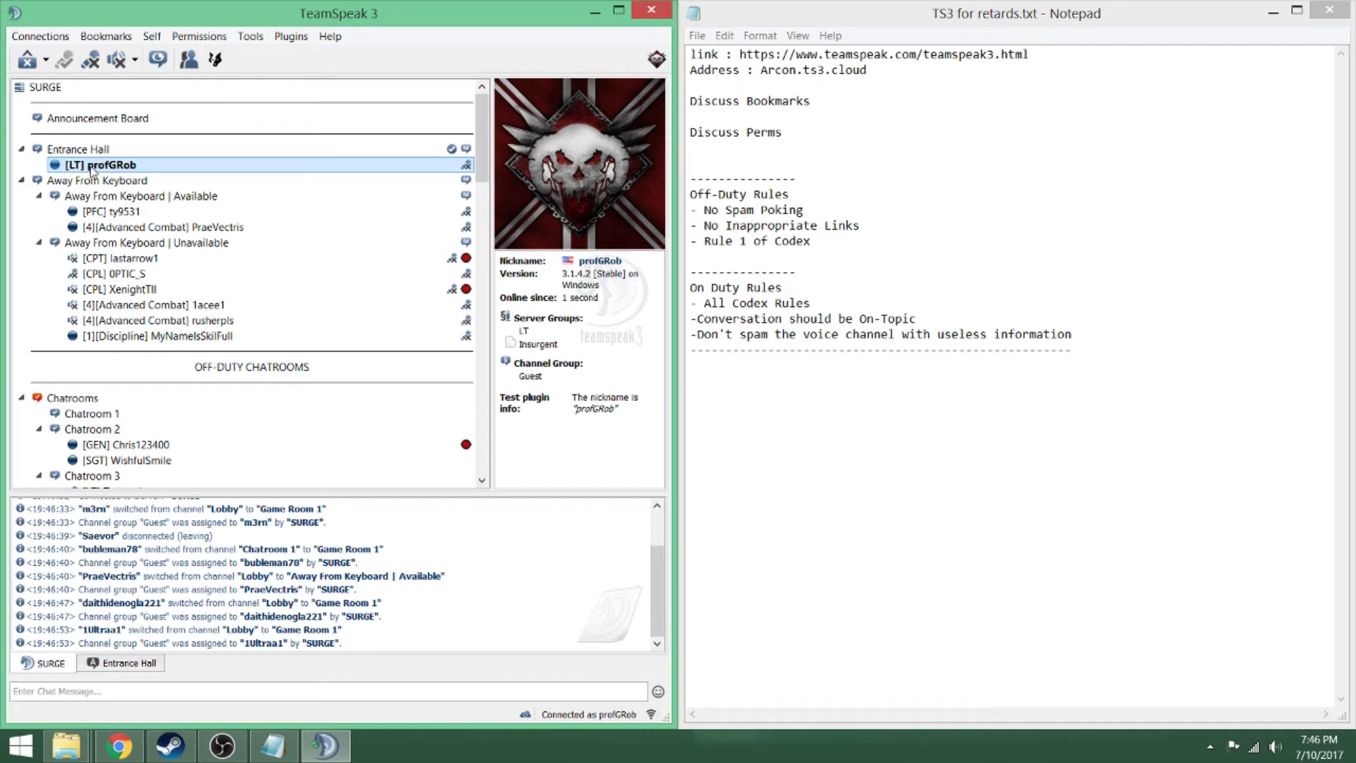
{"action": "scroll", "coordinate": [99, 167], "scroll_direction": "down", "scroll_amount": 2}
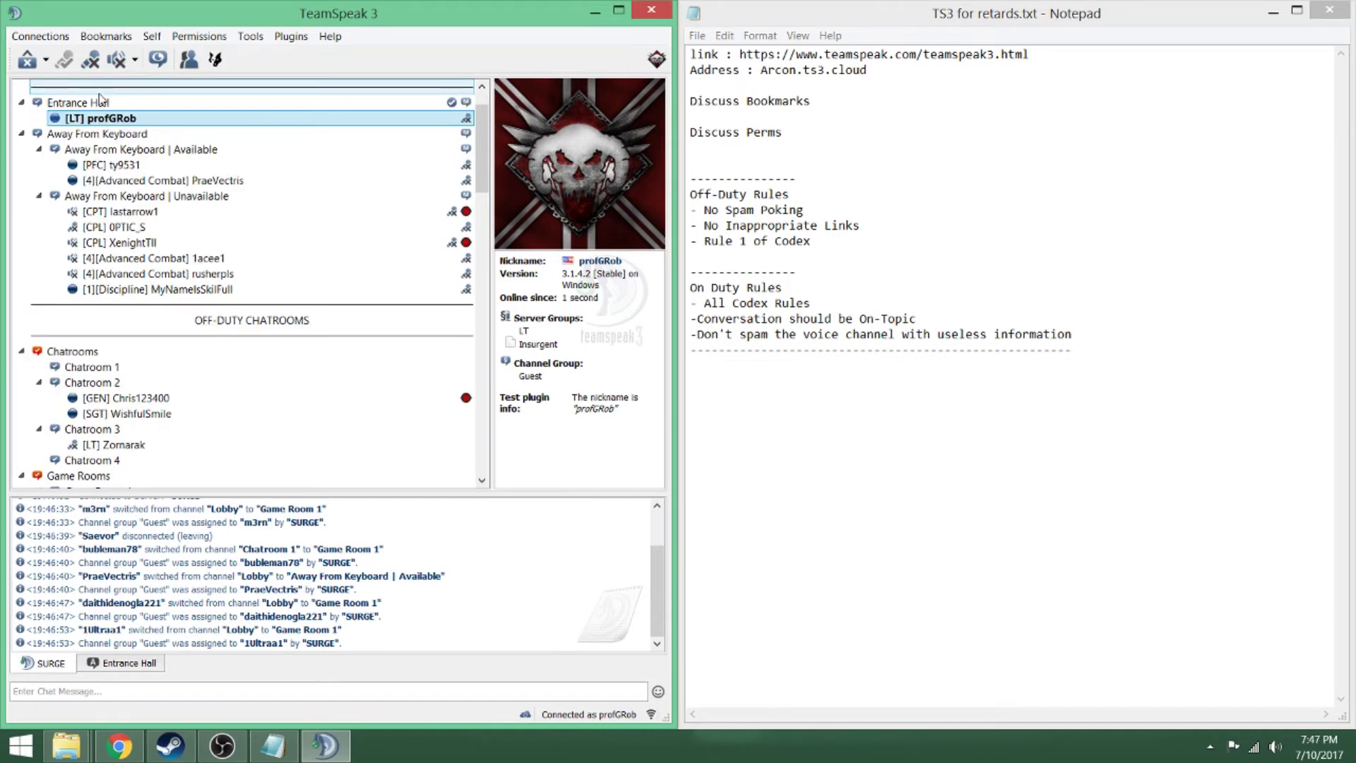
{"action": "scroll", "coordinate": [94, 140], "scroll_direction": "up", "scroll_amount": 2}
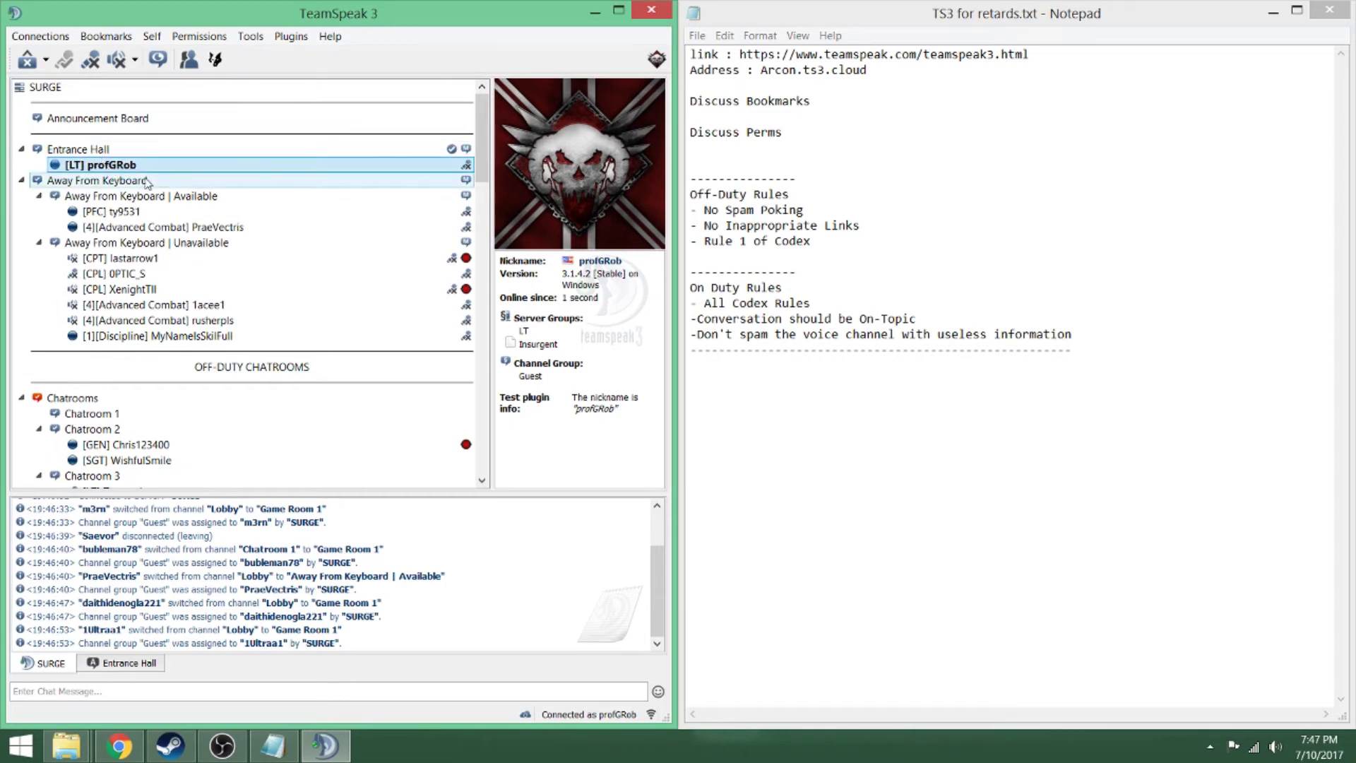
{"action": "scroll", "coordinate": [128, 174], "scroll_direction": "down", "scroll_amount": 7}
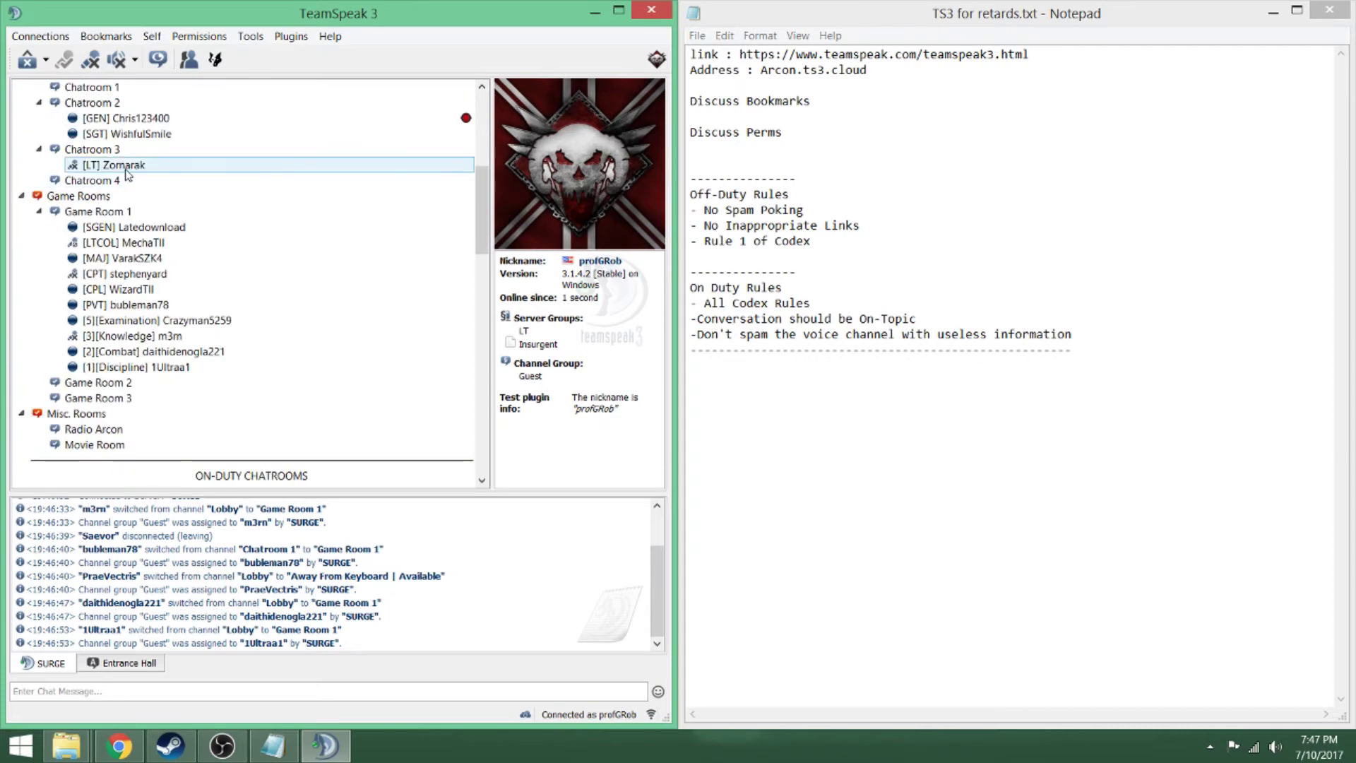
{"action": "scroll", "coordinate": [128, 177], "scroll_direction": "up", "scroll_amount": 2}
{"action": "scroll", "coordinate": [166, 176], "scroll_direction": "down", "scroll_amount": 16}
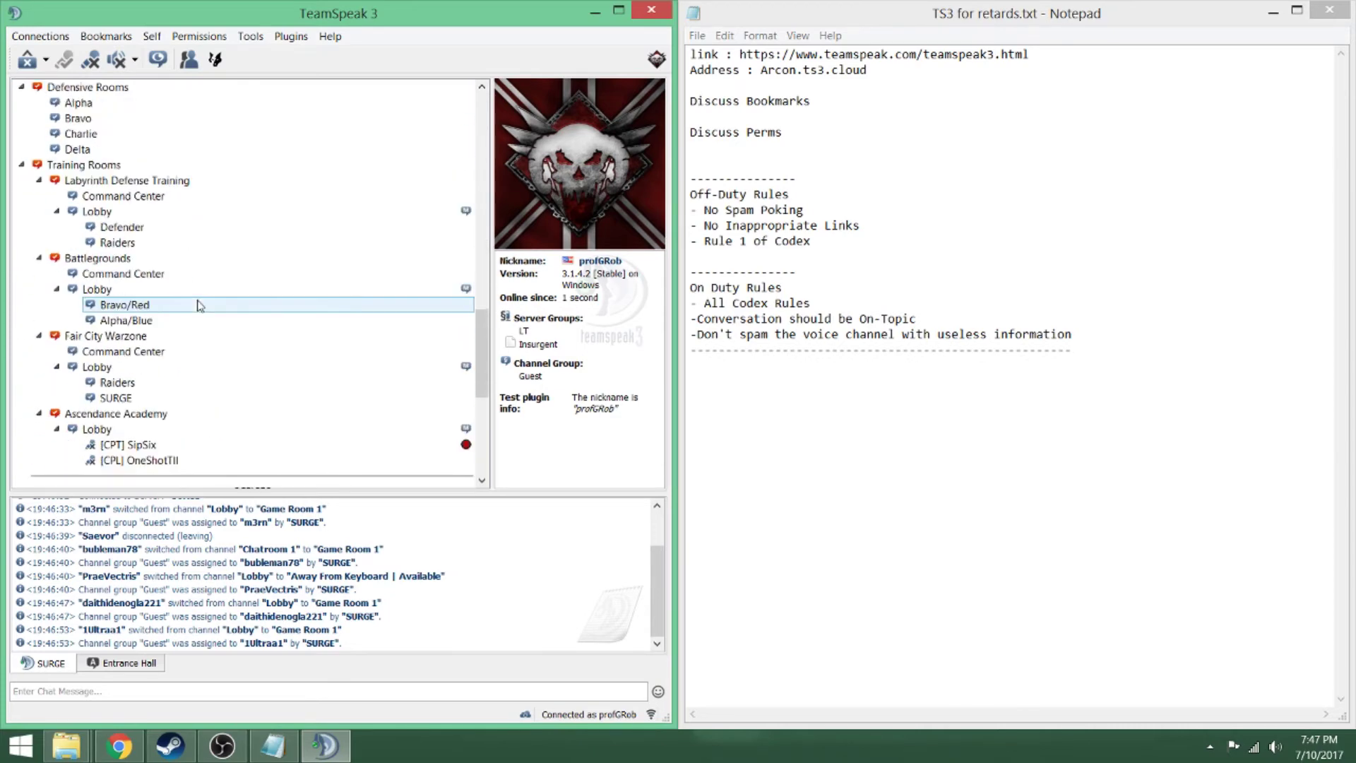
{"action": "scroll", "coordinate": [200, 311], "scroll_direction": "up", "scroll_amount": 8}
{"action": "scroll", "coordinate": [201, 317], "scroll_direction": "up", "scroll_amount": 12}
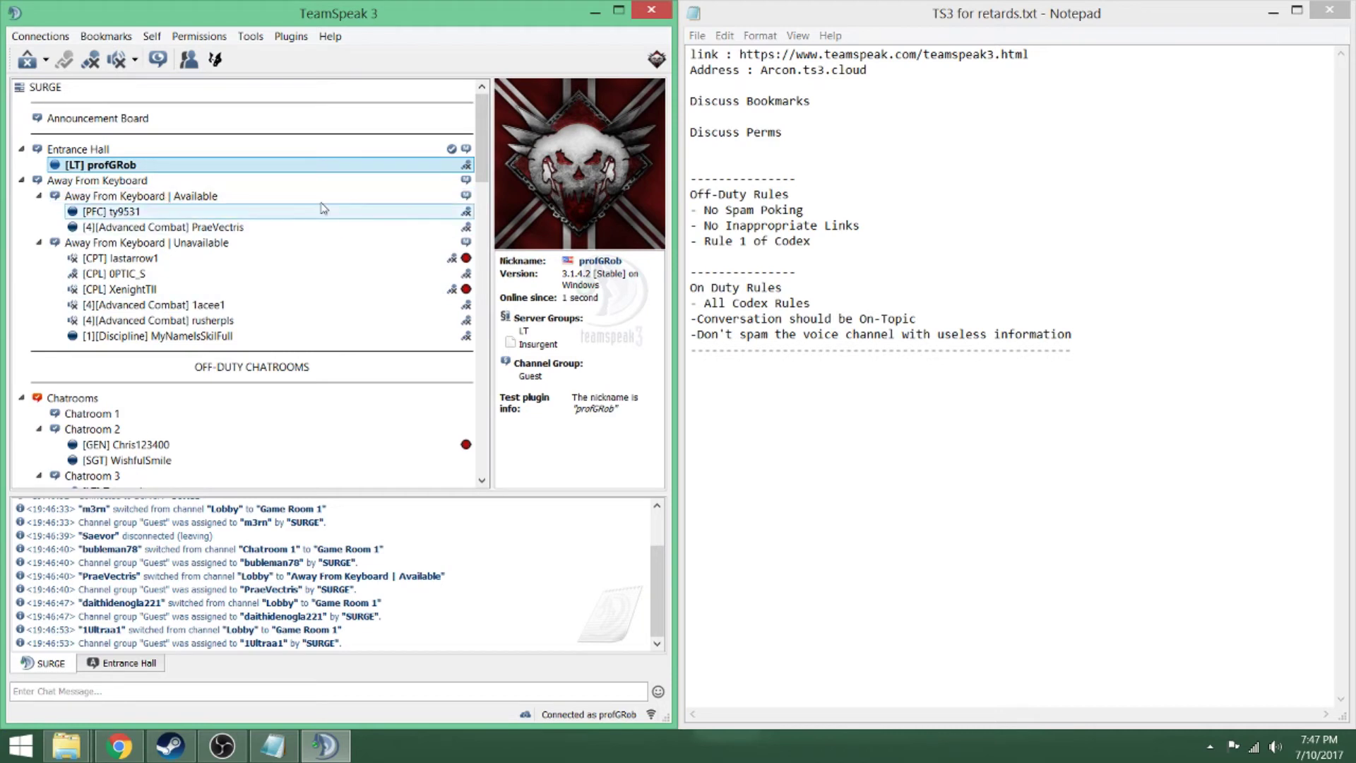
{"action": "scroll", "coordinate": [205, 233], "scroll_direction": "down", "scroll_amount": 2}
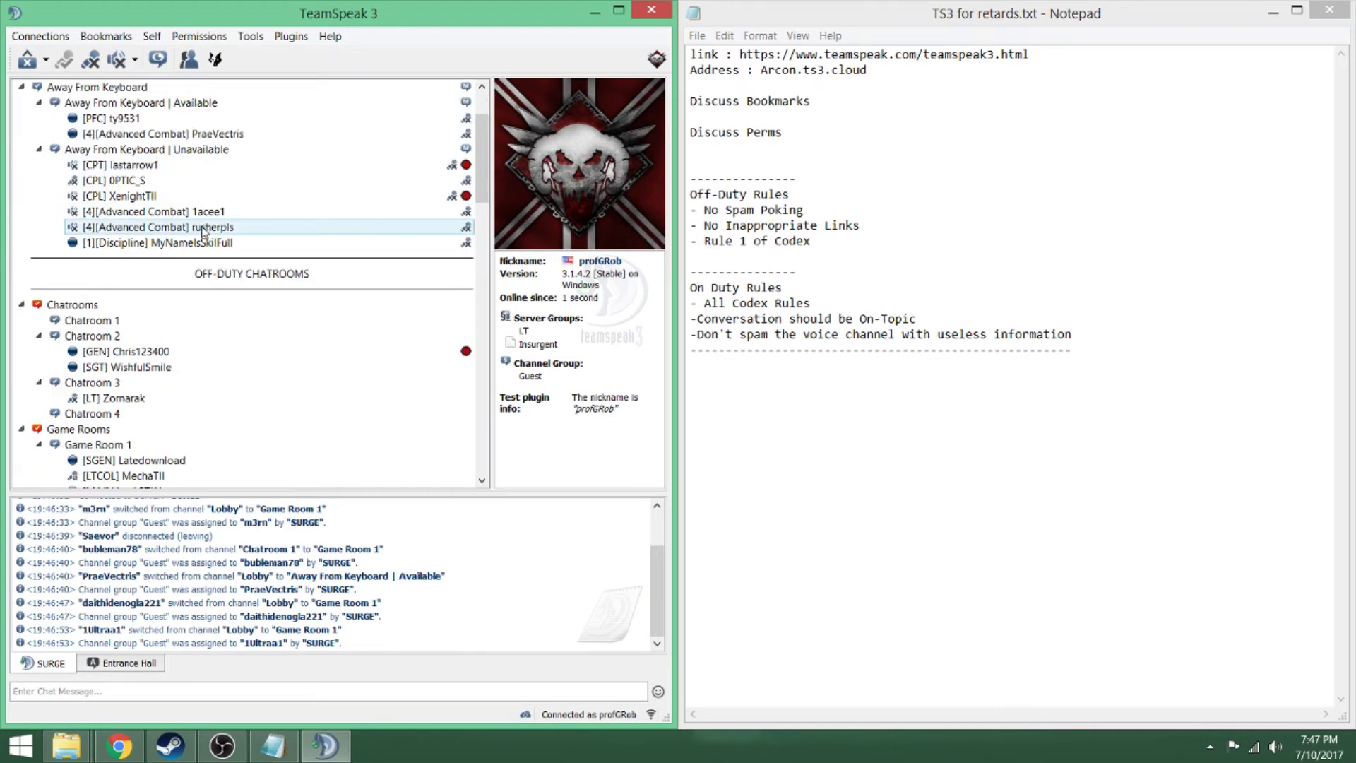
{"action": "scroll", "coordinate": [152, 233], "scroll_direction": "down", "scroll_amount": 1}
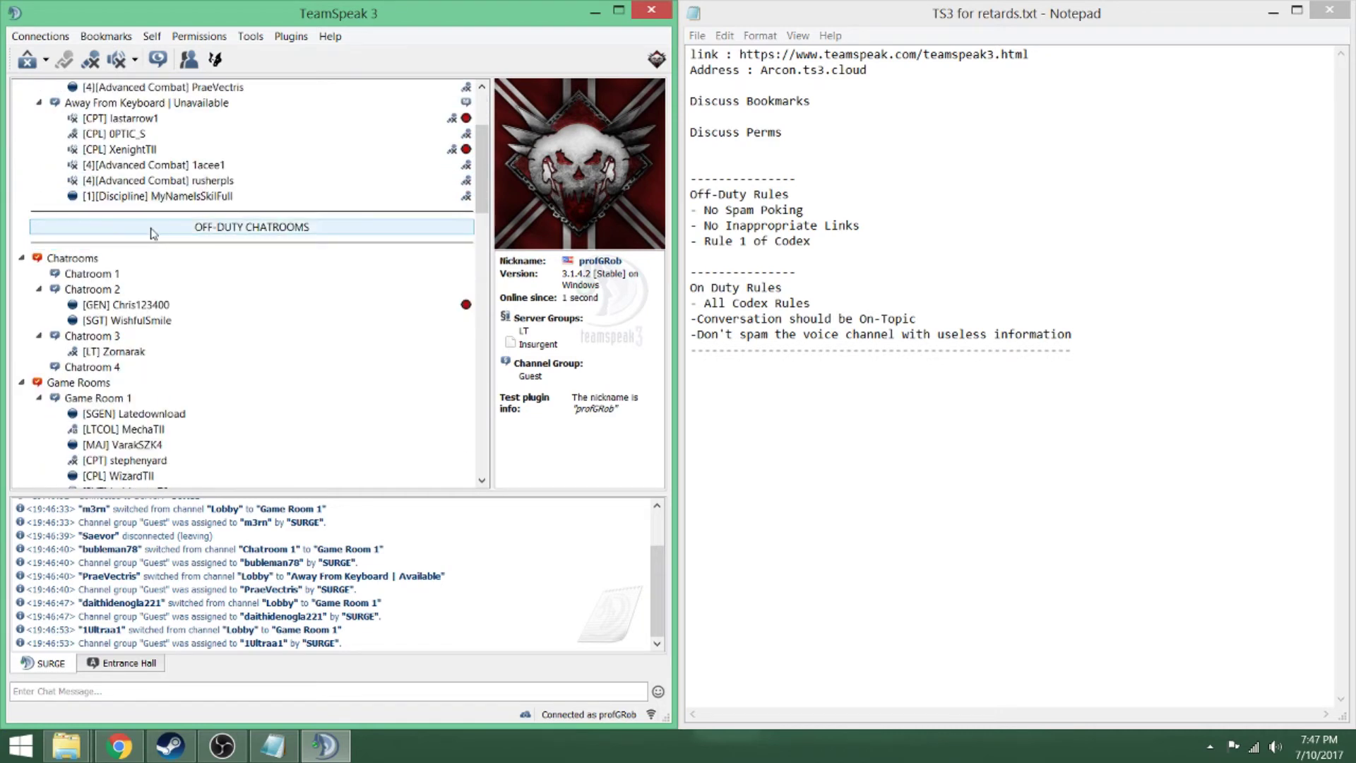
Poke the Chatroom 2 [SGT] user with 'Hey Im recording and am using you as an example'
{"action": "right_click", "coordinate": [155, 325]}
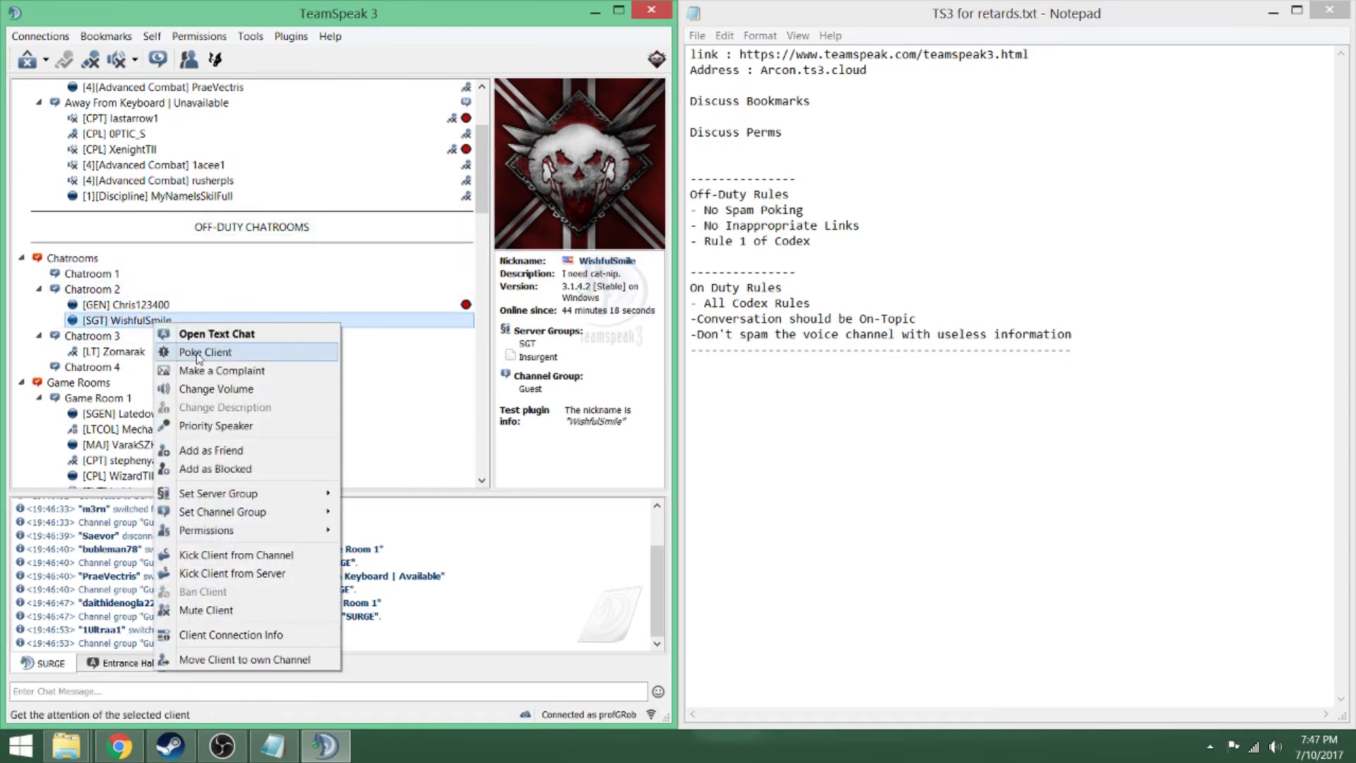
{"action": "left_click", "coordinate": [185, 351]}
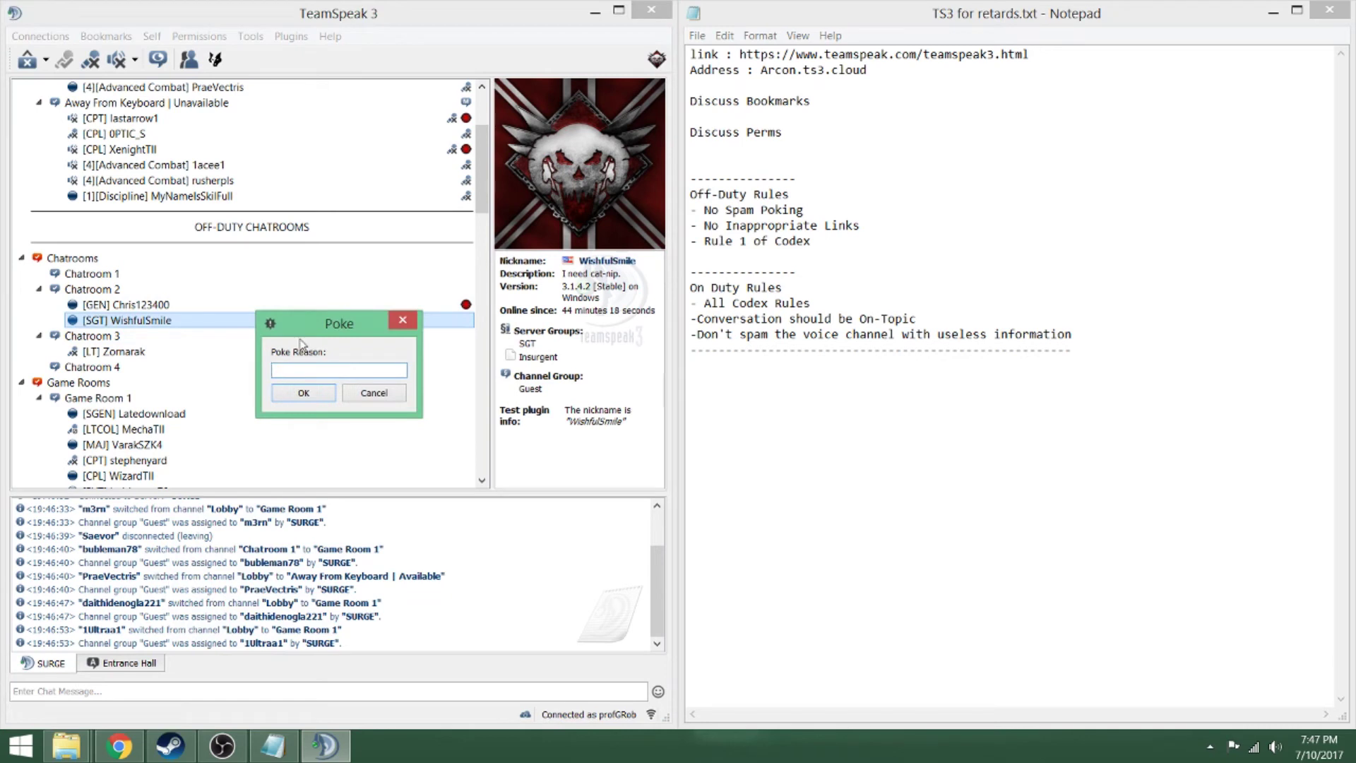
{"action": "type", "text": "Hey "}
{"action": "type", "text": "Im recording and am "}
{"action": "type", "text": "using you as an e"}
{"action": "type", "text": "xample"}
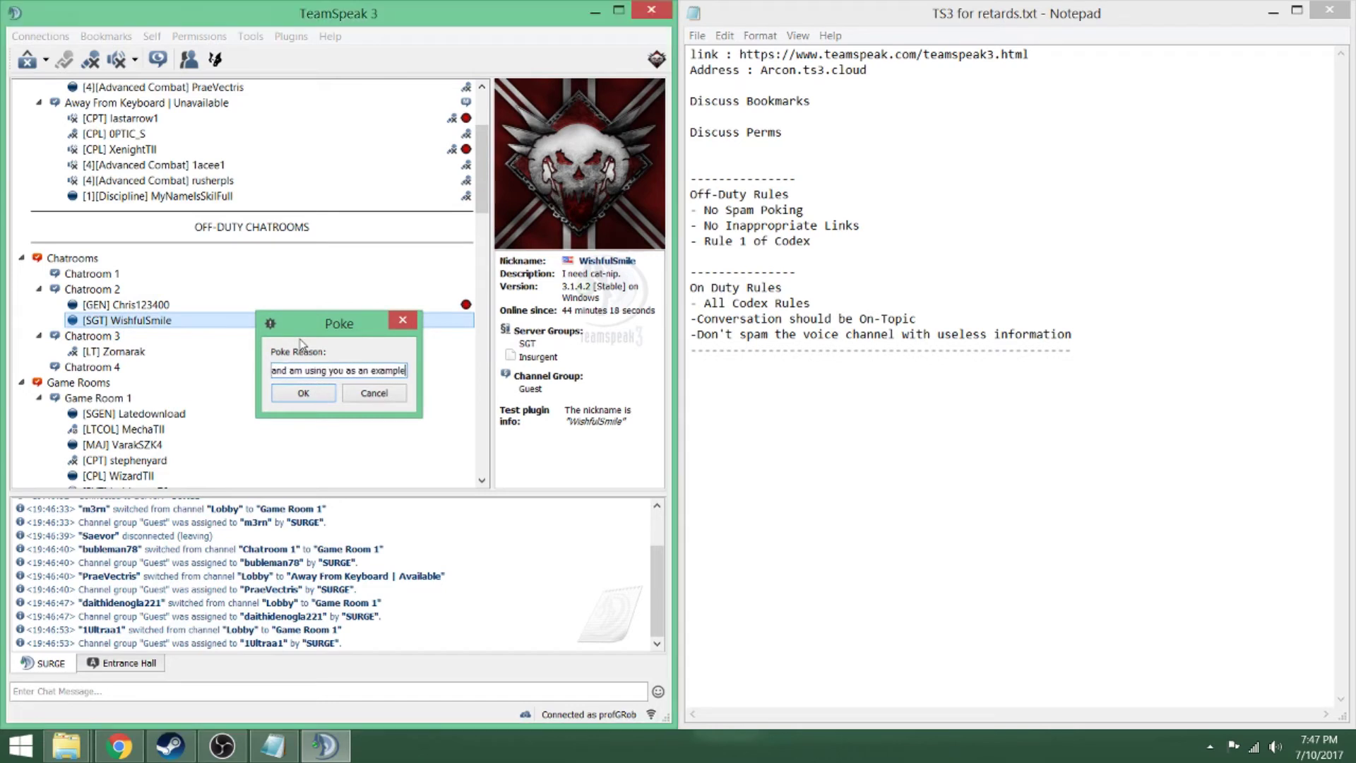
{"action": "key", "text": "Return"}
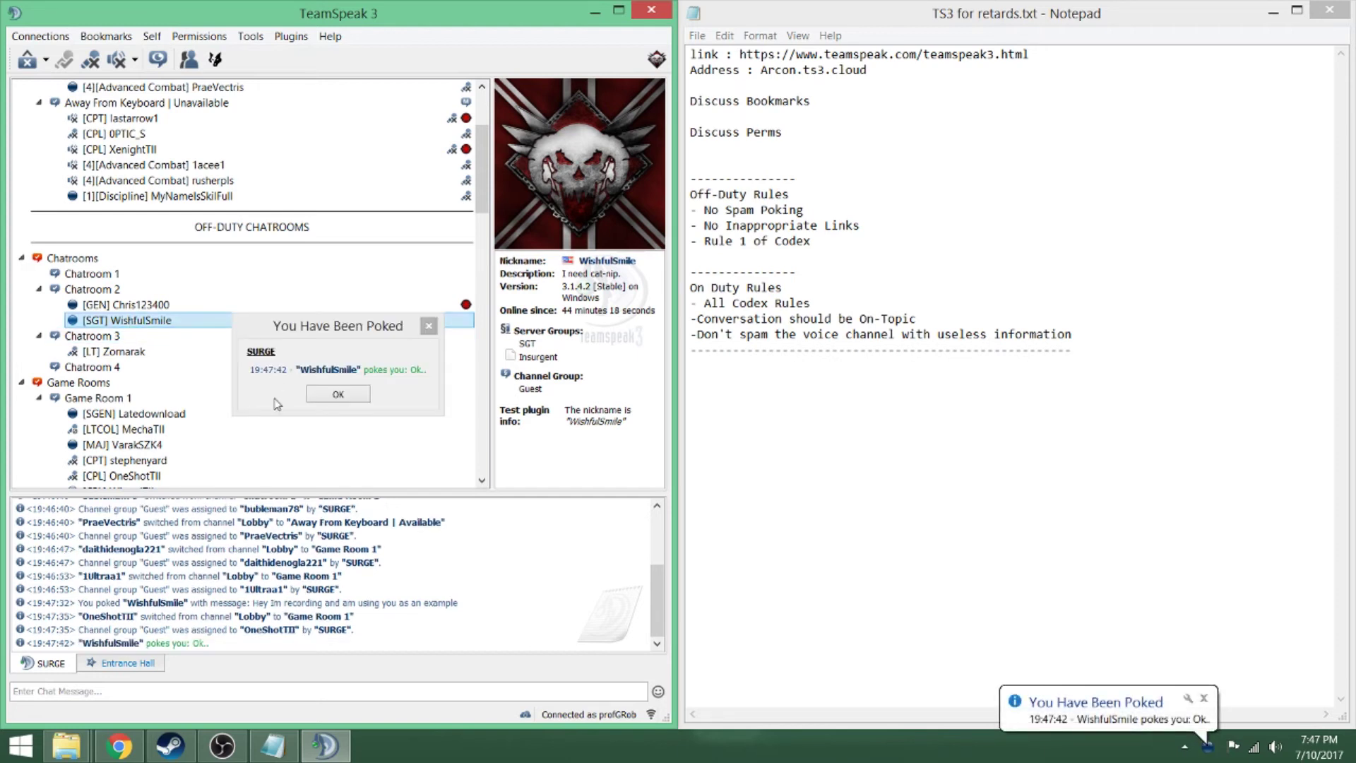
Dismiss both poke replies, 'Ok..' and 'So....?', and scroll through the channel tree
{"action": "left_click", "coordinate": [323, 399]}
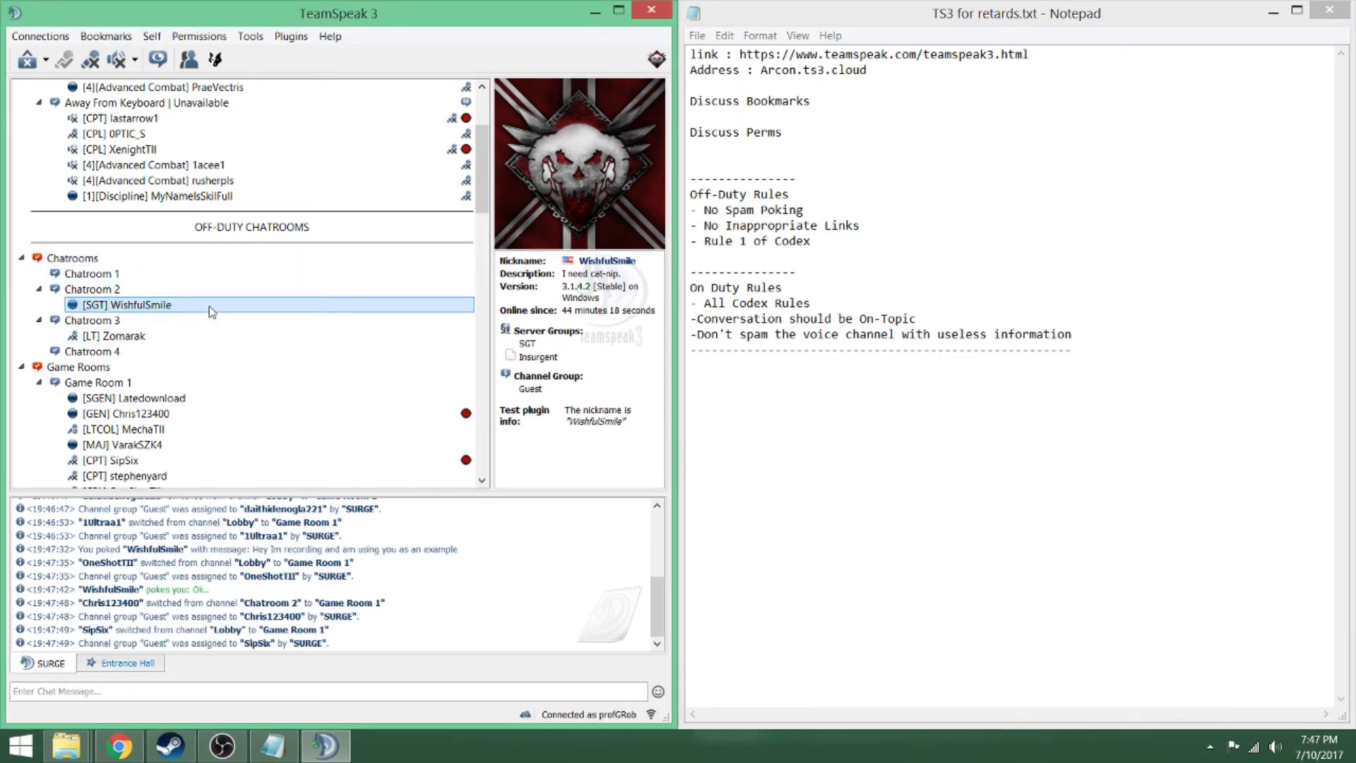
{"action": "scroll", "coordinate": [210, 312], "scroll_direction": "up", "scroll_amount": 2}
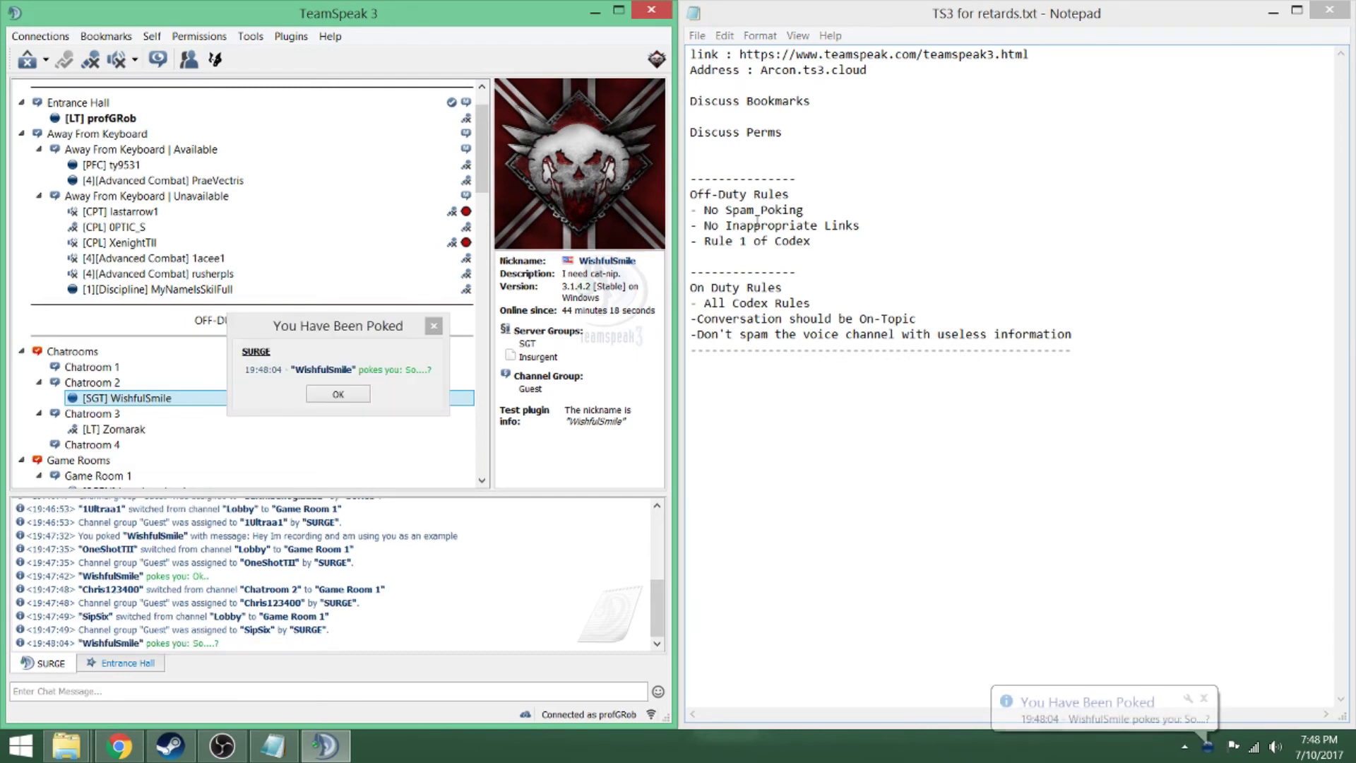
{"action": "left_click", "coordinate": [337, 394]}
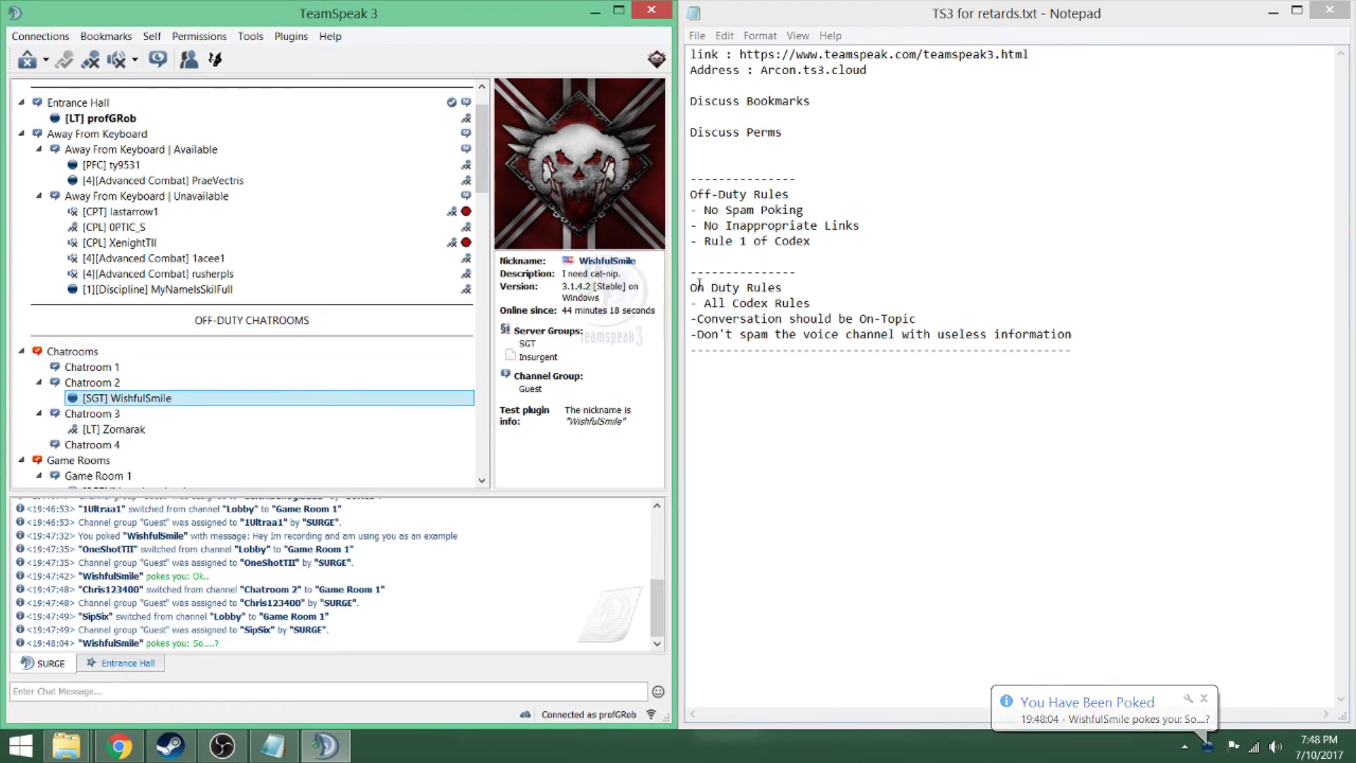
{"action": "scroll", "coordinate": [121, 334], "scroll_direction": "down", "scroll_amount": 3}
{"action": "scroll", "coordinate": [121, 334], "scroll_direction": "down", "scroll_amount": 3}
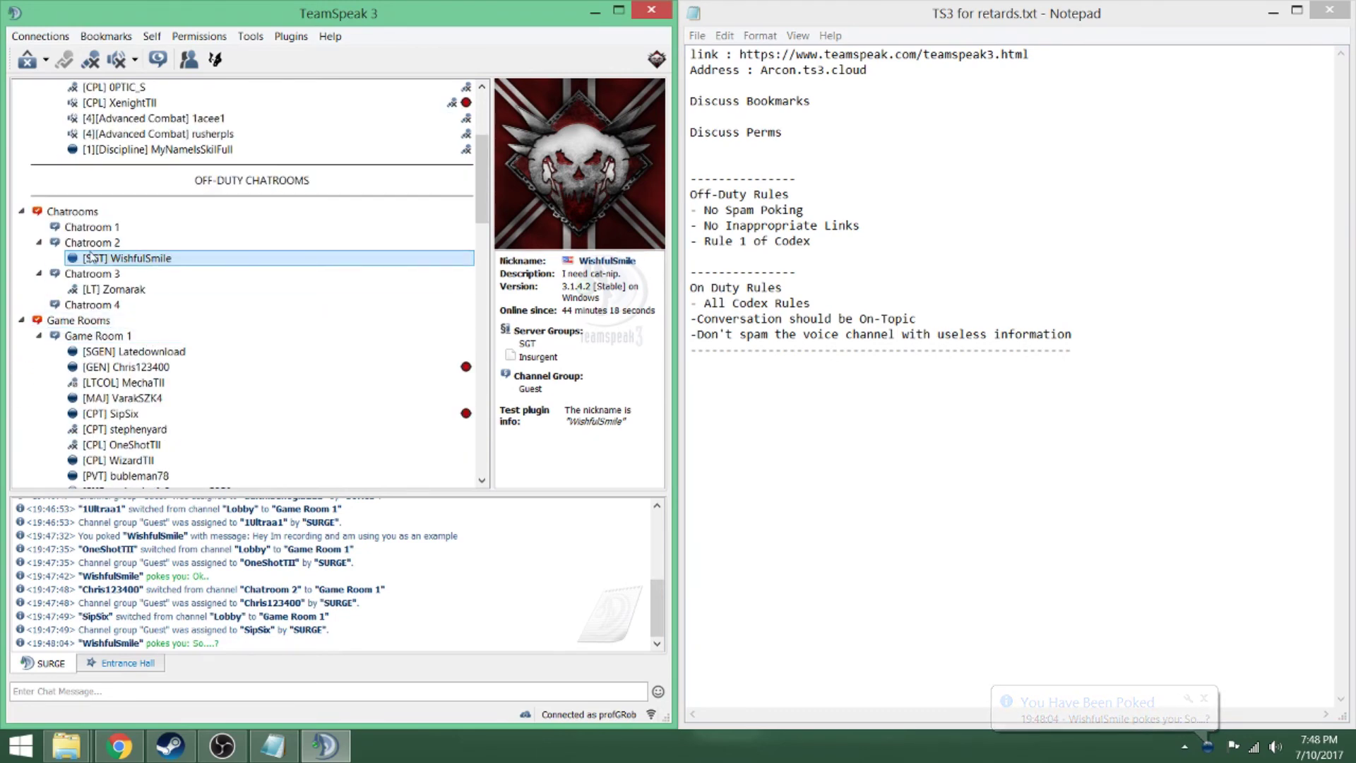
{"action": "scroll", "coordinate": [226, 297], "scroll_direction": "up", "scroll_amount": 2}
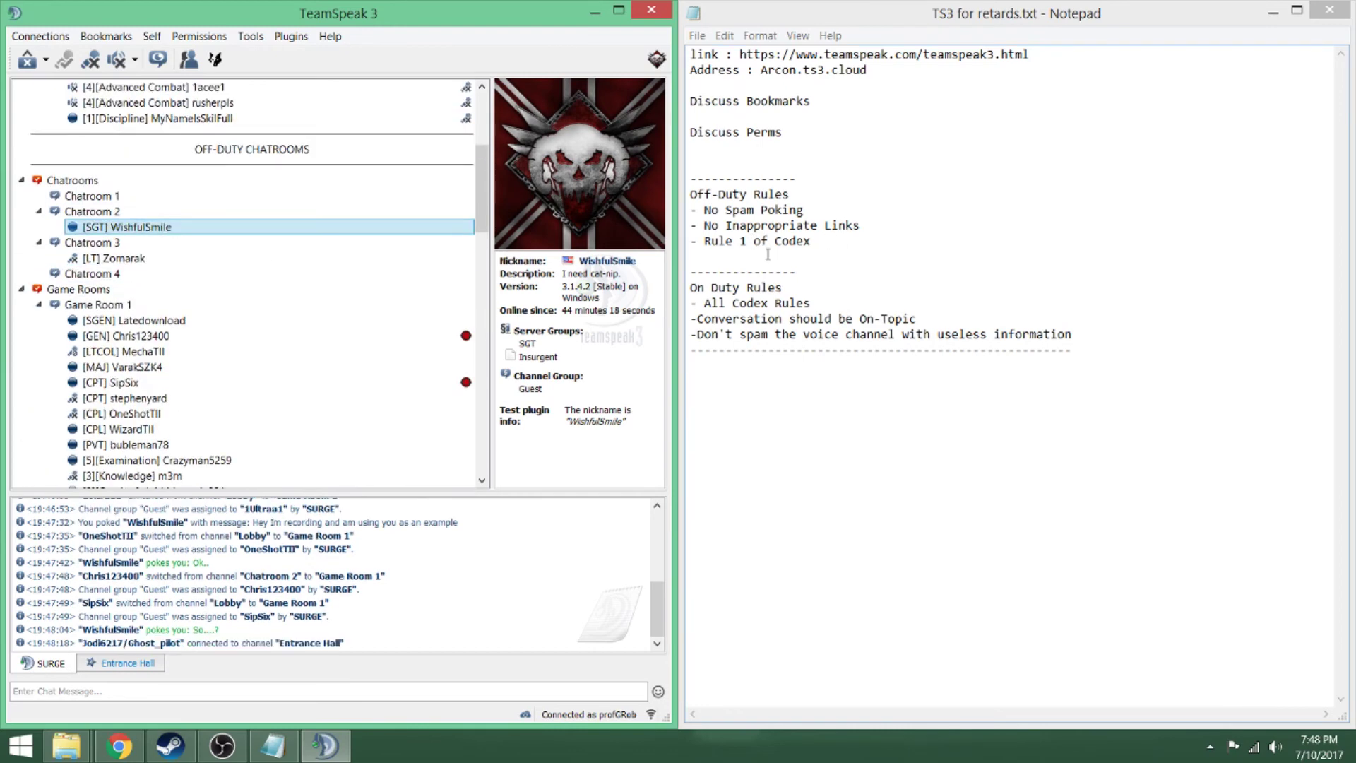
{"action": "scroll", "coordinate": [396, 299], "scroll_direction": "up", "scroll_amount": 2}
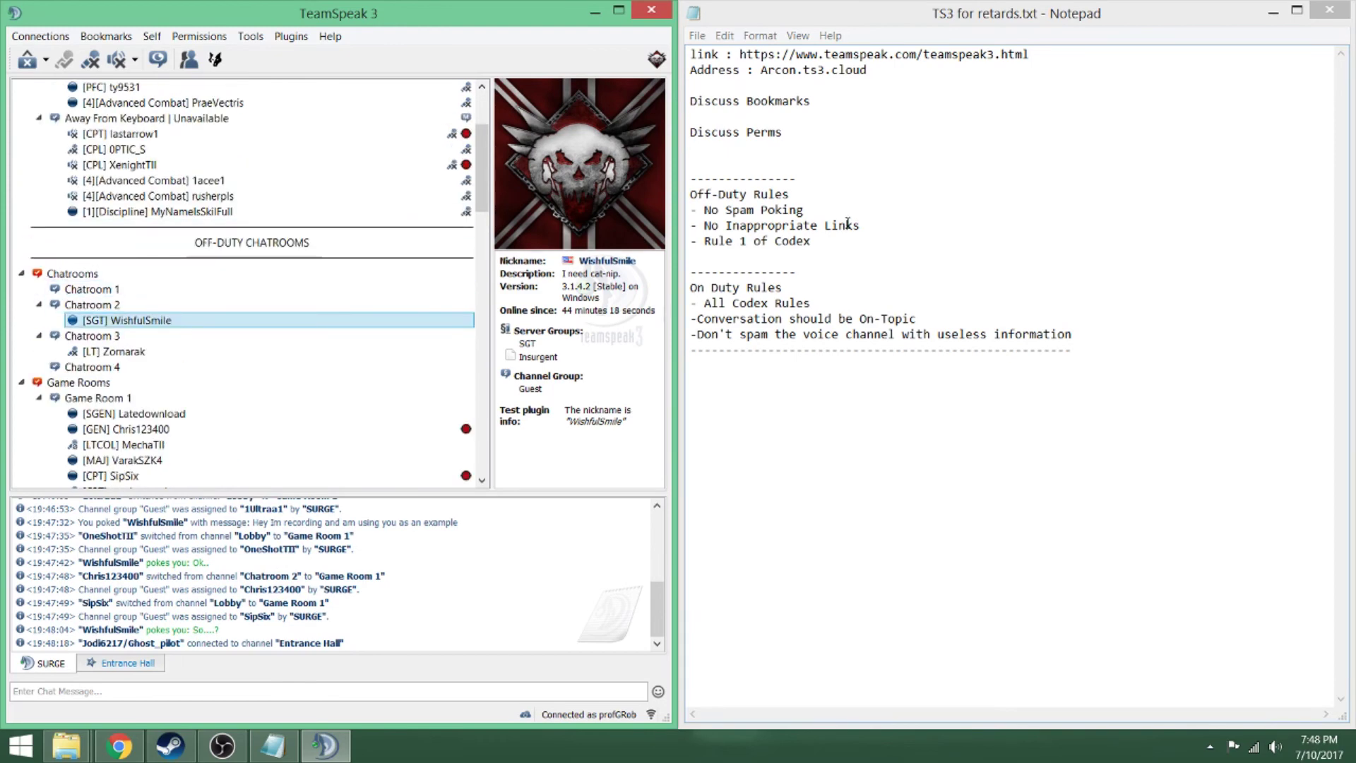
{"action": "scroll", "coordinate": [318, 303], "scroll_direction": "down", "scroll_amount": 8}
{"action": "scroll", "coordinate": [240, 296], "scroll_direction": "down", "scroll_amount": 2}
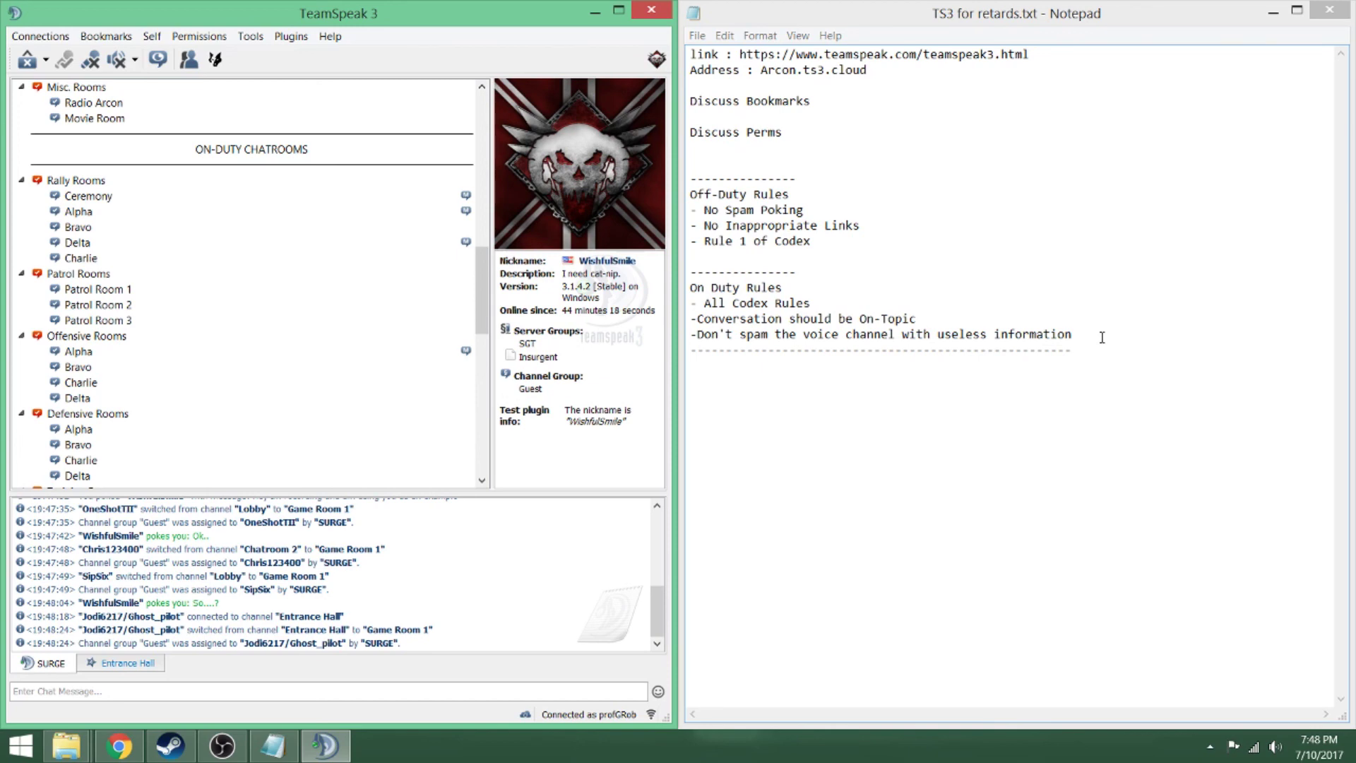
{"action": "scroll", "coordinate": [318, 333], "scroll_direction": "up", "scroll_amount": 10}
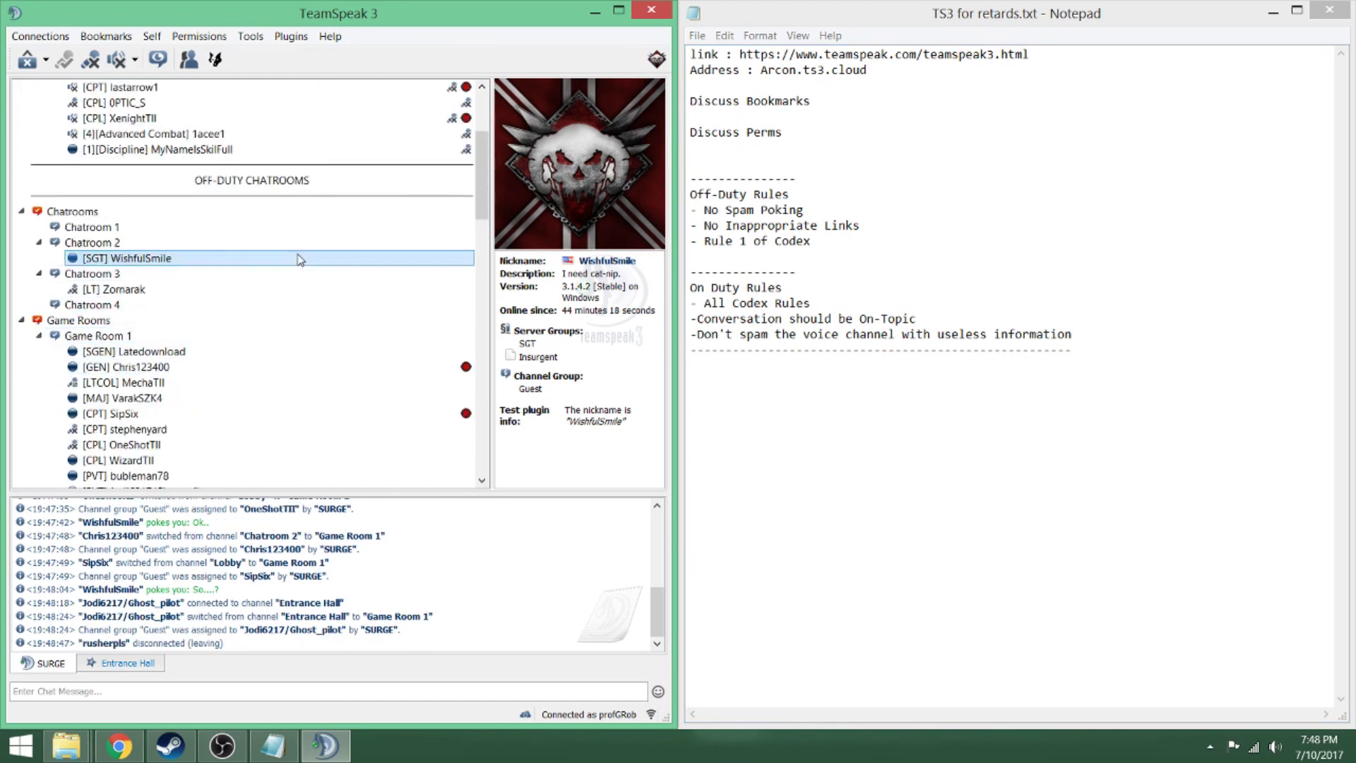
{"action": "scroll", "coordinate": [298, 255], "scroll_direction": "up", "scroll_amount": 4}
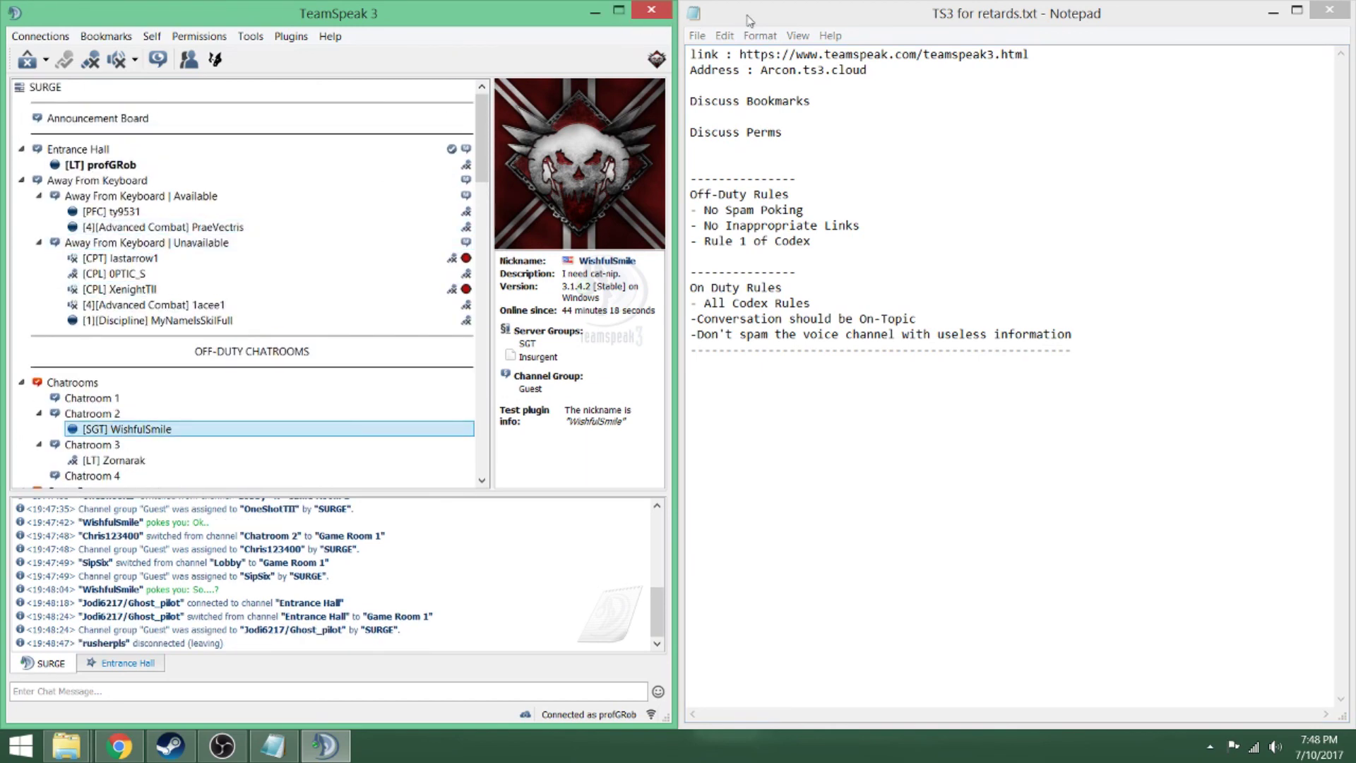
Quit TeamSpeak 3, then close Notepad so the save-changes prompt for TS3 for retards.txt appears
{"action": "left_click", "coordinate": [651, 15]}
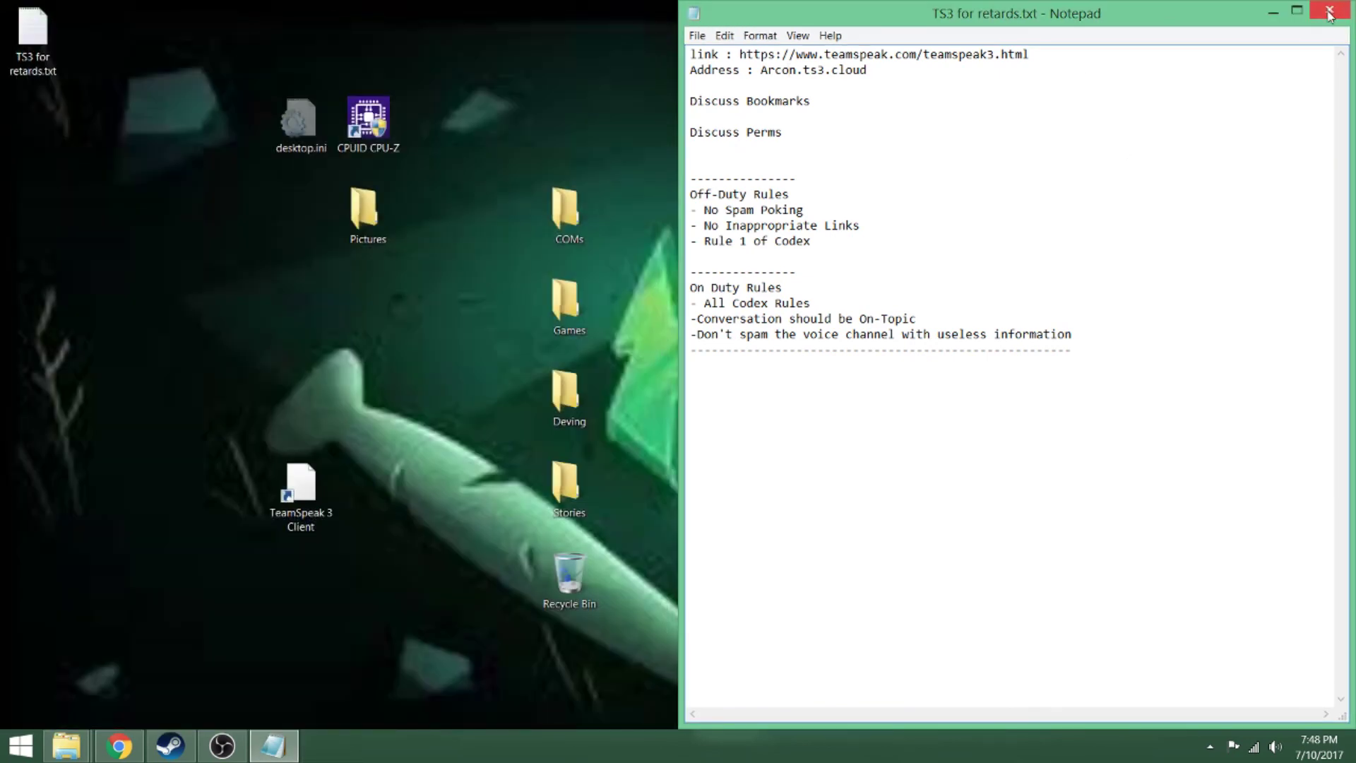
{"action": "left_click", "coordinate": [1330, 12]}
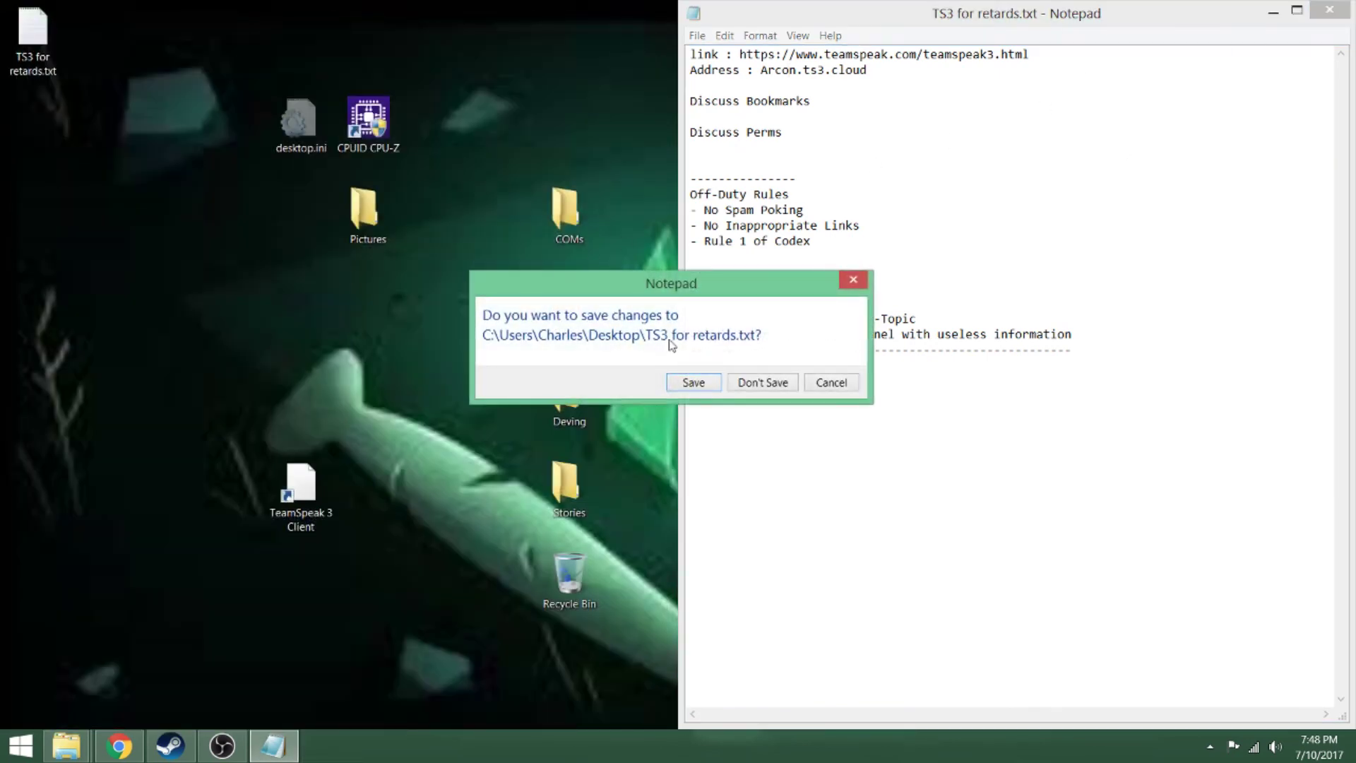